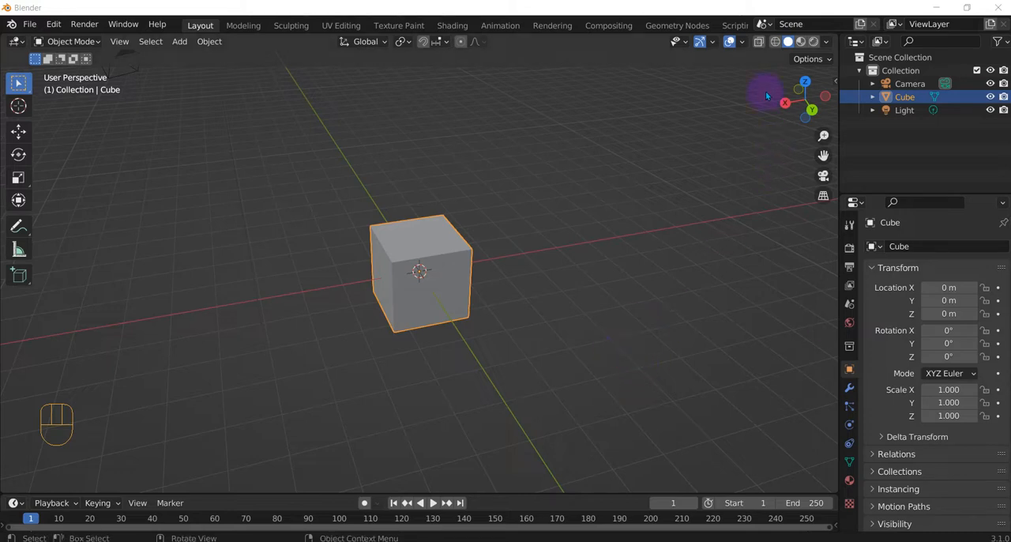
Step: Examine the default cube from several angles, including the right, front and top orthographic views
middle_drag(379, 382, 481, 382)
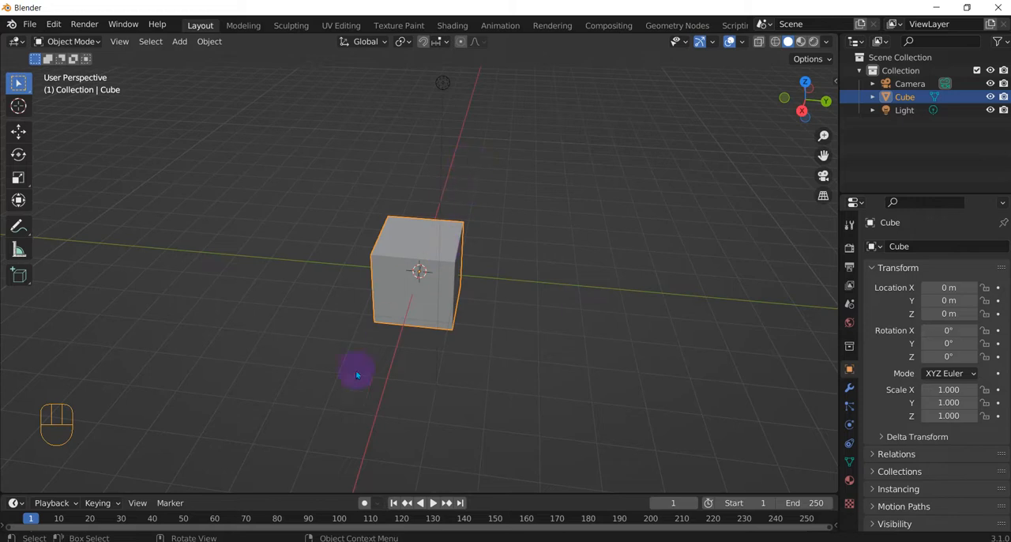
middle_drag(531, 400, 420, 294)
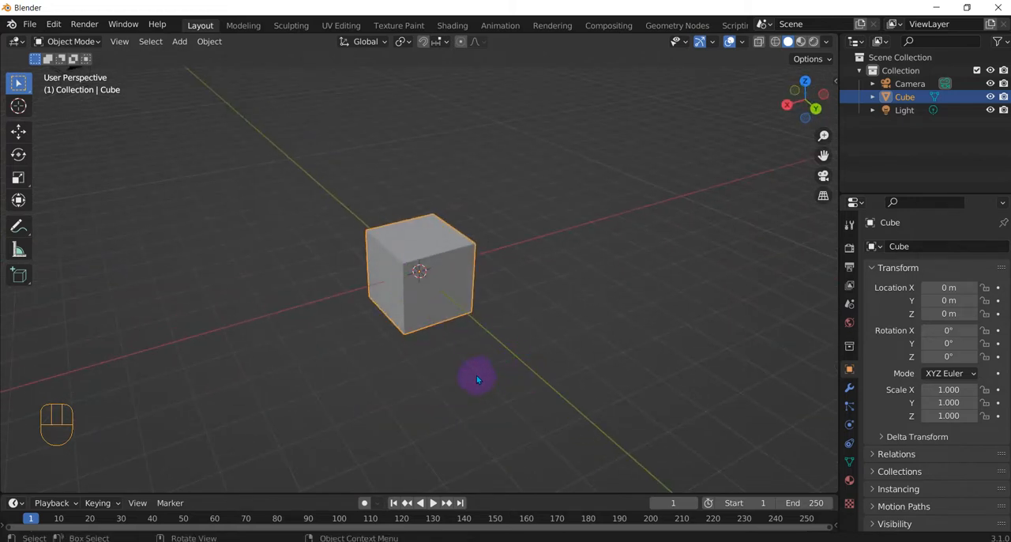
middle_drag(476, 374, 501, 363)
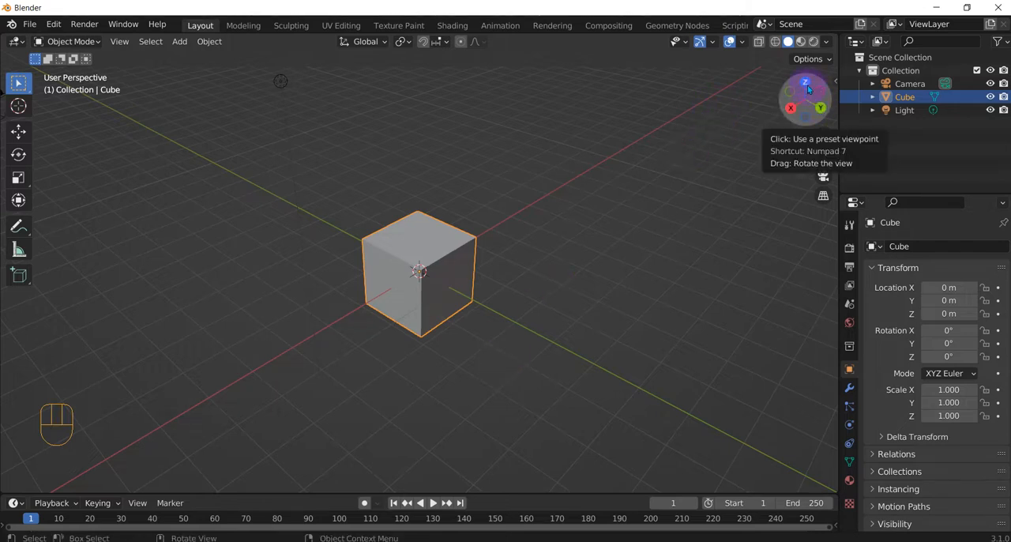
drag(808, 85, 404, 329)
middle_drag(386, 324, 434, 299)
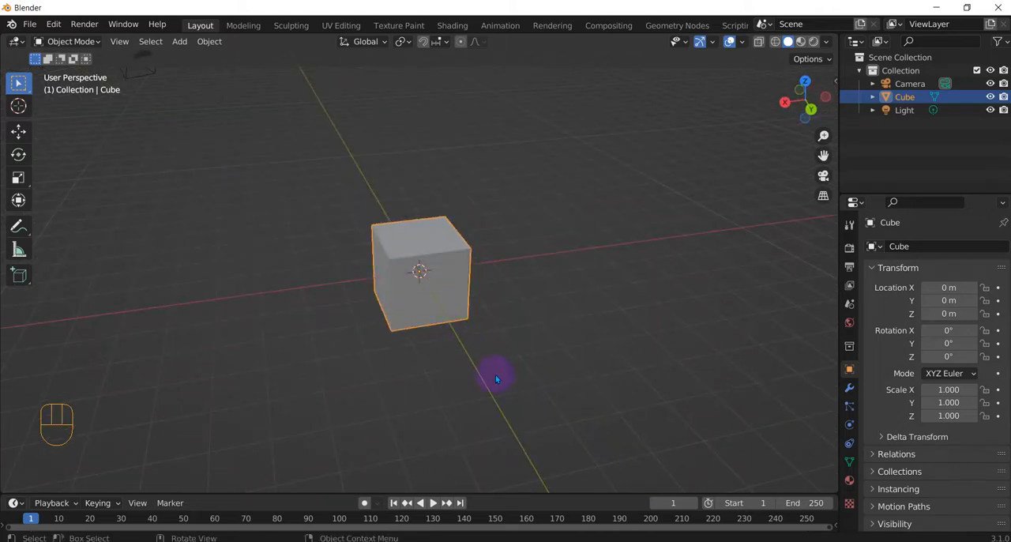
middle_drag(497, 376, 490, 280)
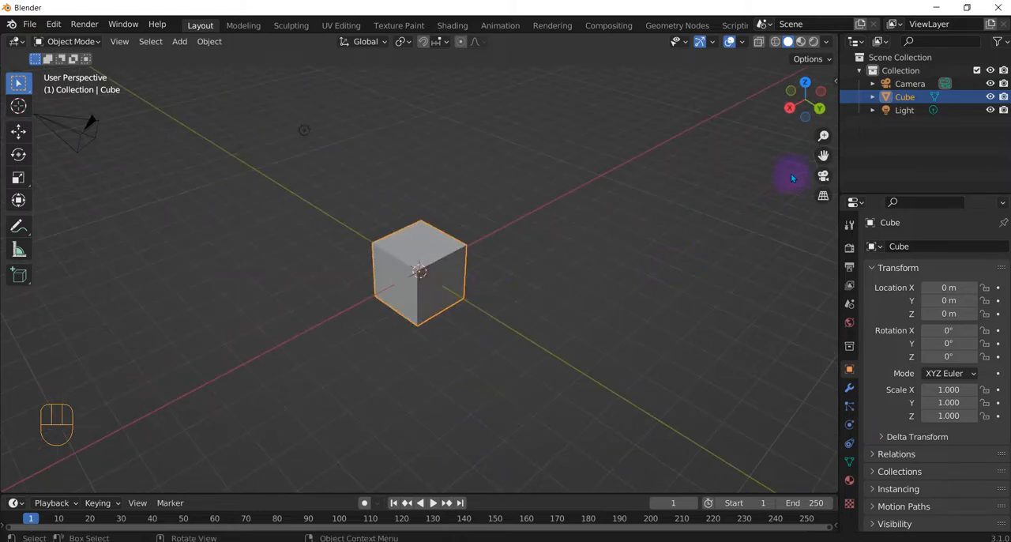
click(790, 108)
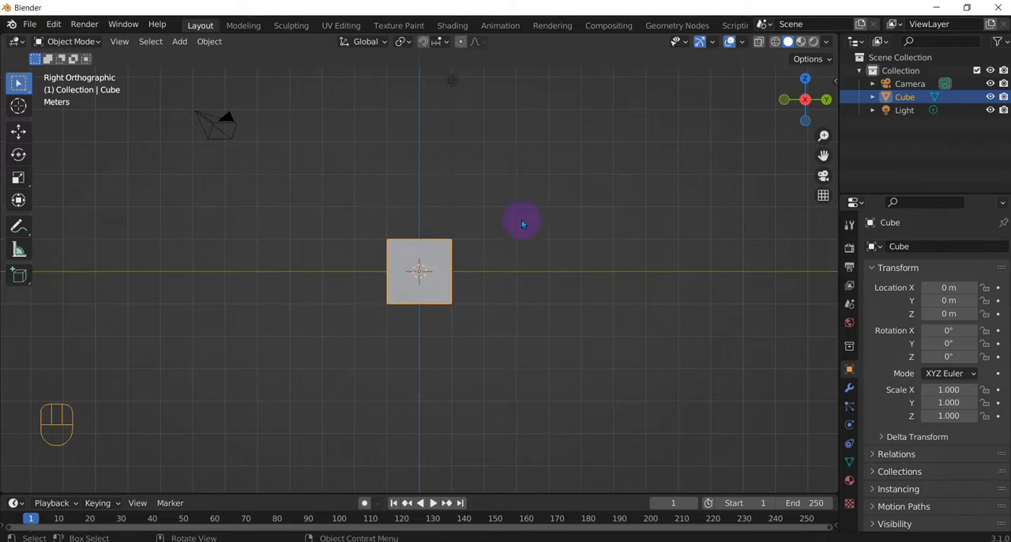
middle_drag(522, 221, 445, 268)
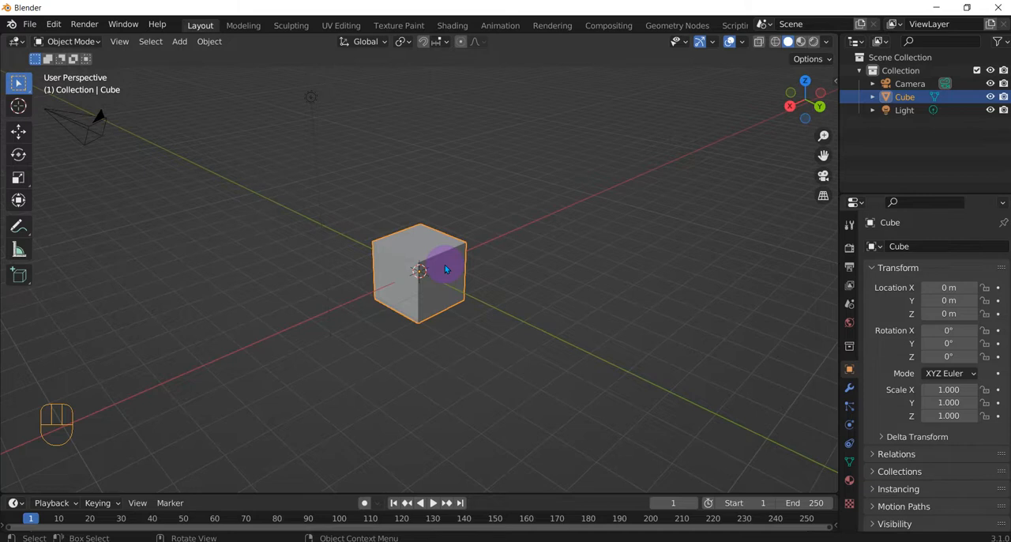
key(KP_1)
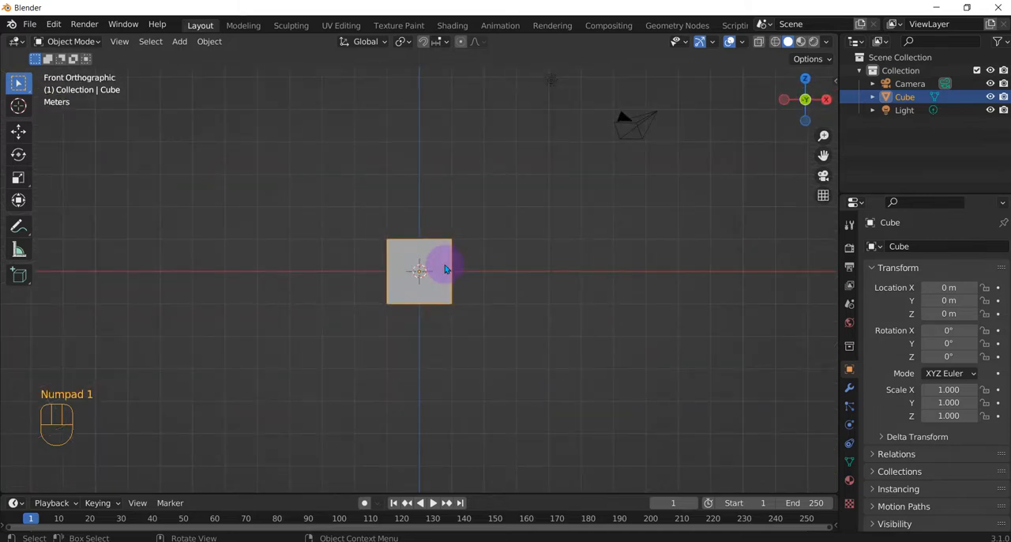
key(KP_3)
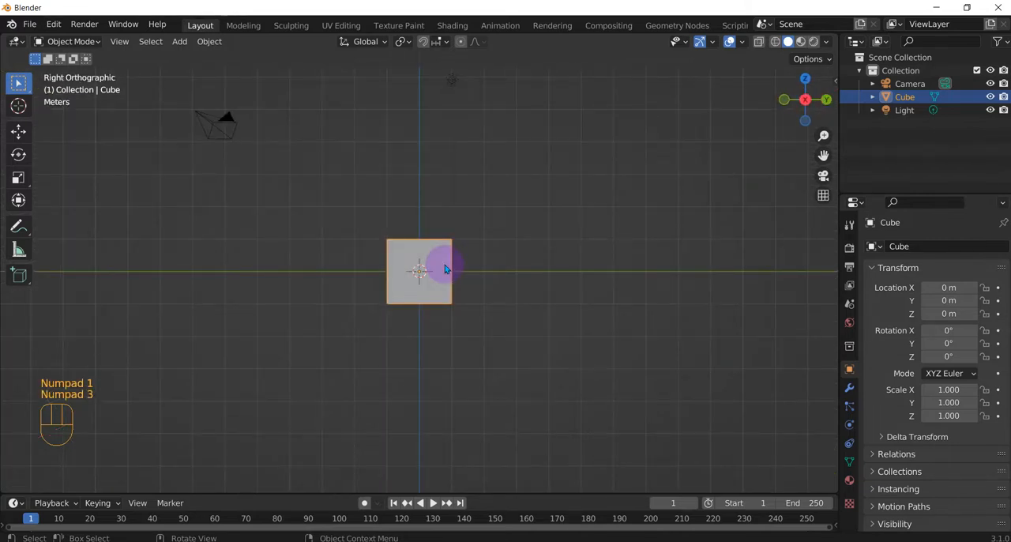
key(KP_7)
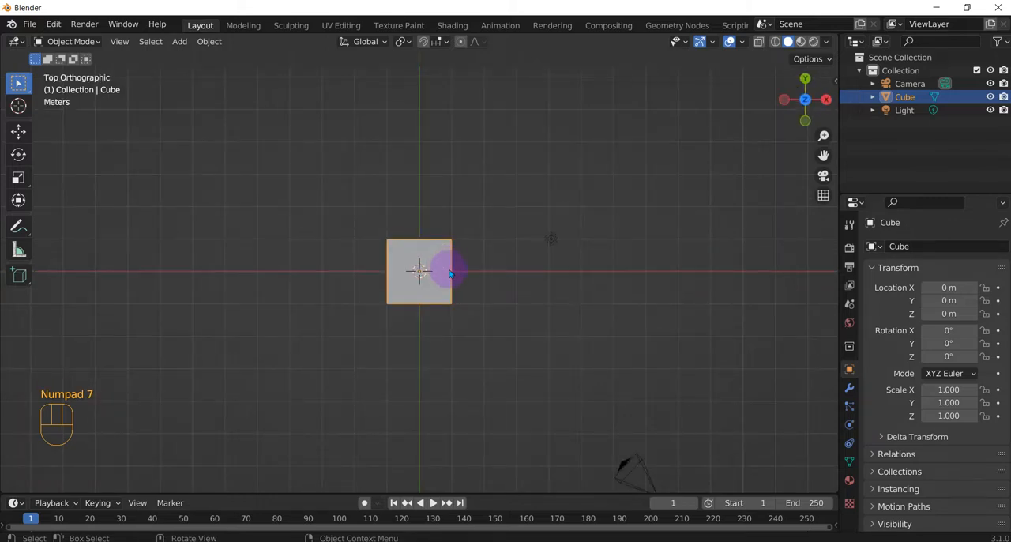
middle_drag(475, 296, 451, 267)
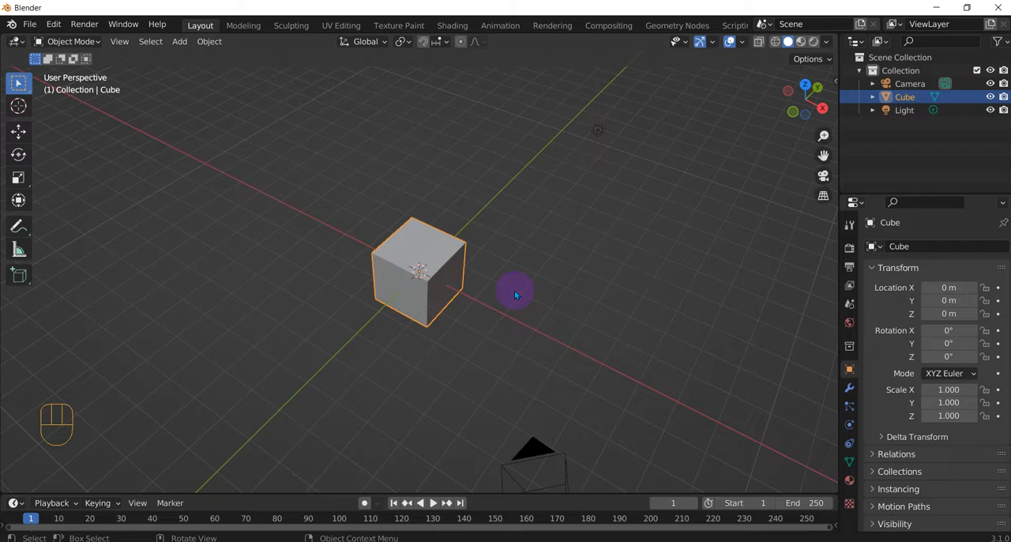
Step: Load SidePowerRing.png from the Modeling Power Ring References folder as a reference image aligned to the right orthographic view
key(KP_3)
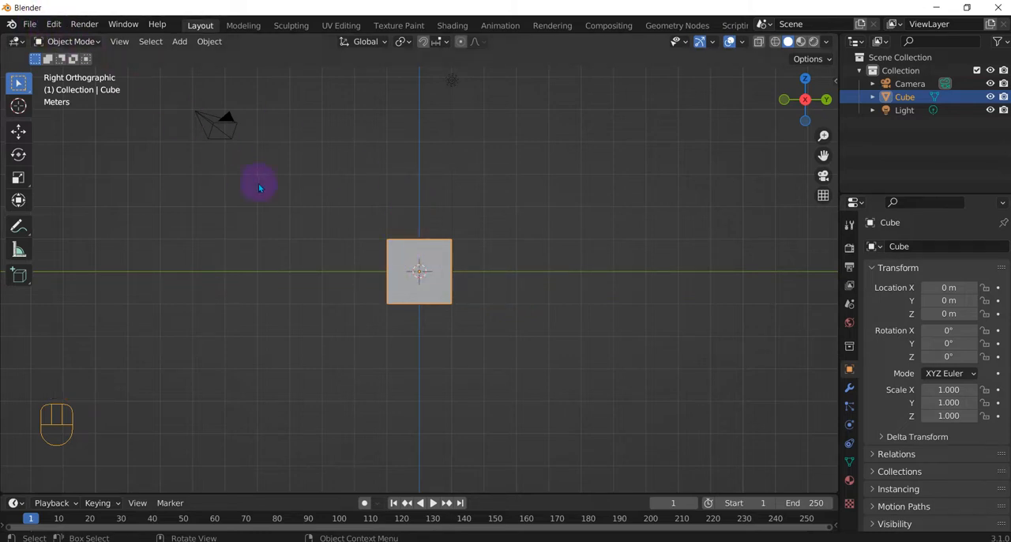
click(180, 43)
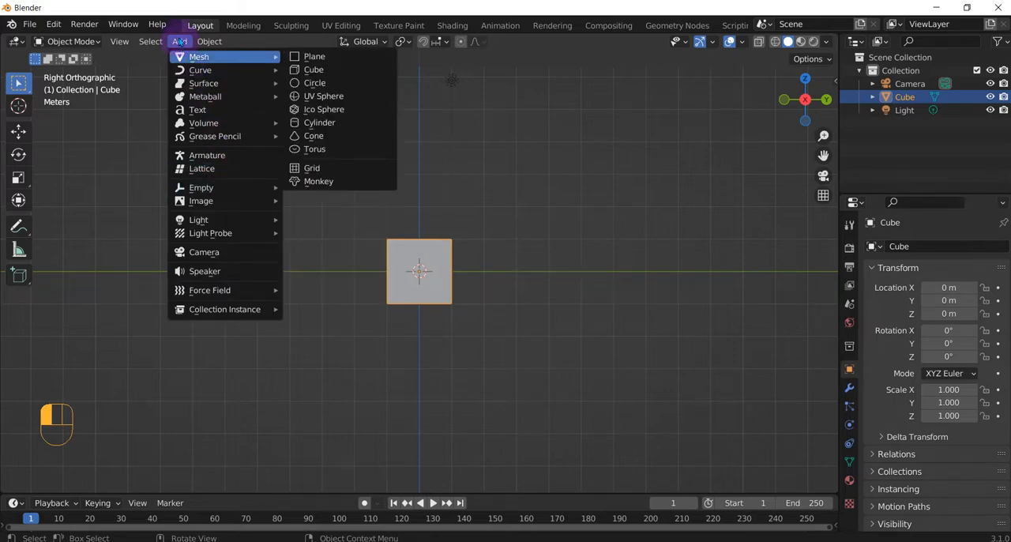
click(231, 200)
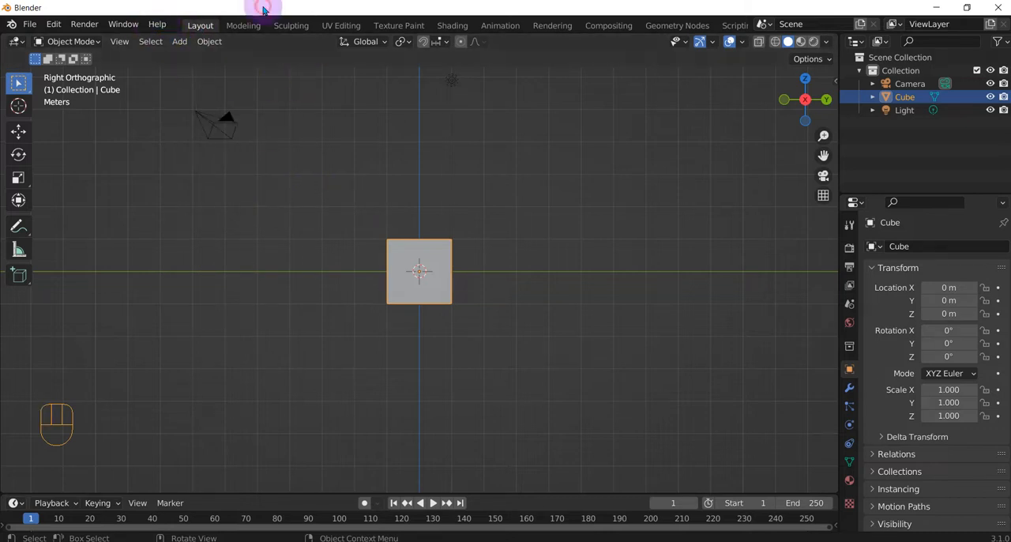
key(shift+a)
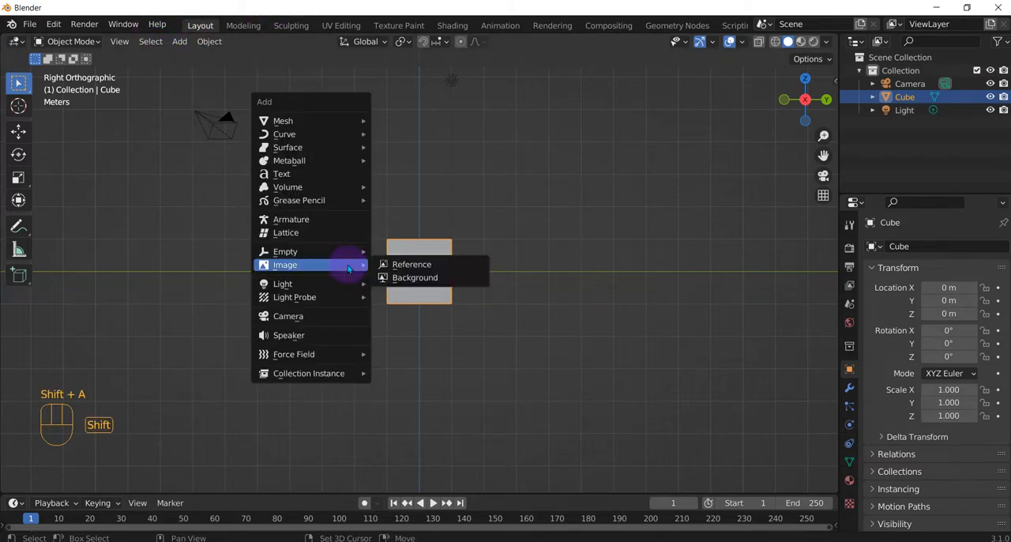
click(423, 264)
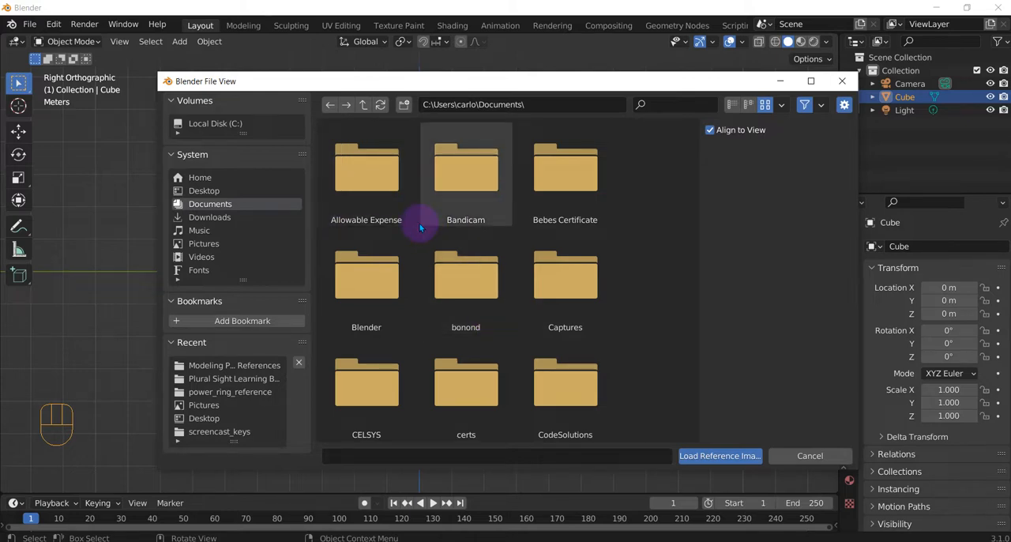
click(219, 194)
double_click(345, 181)
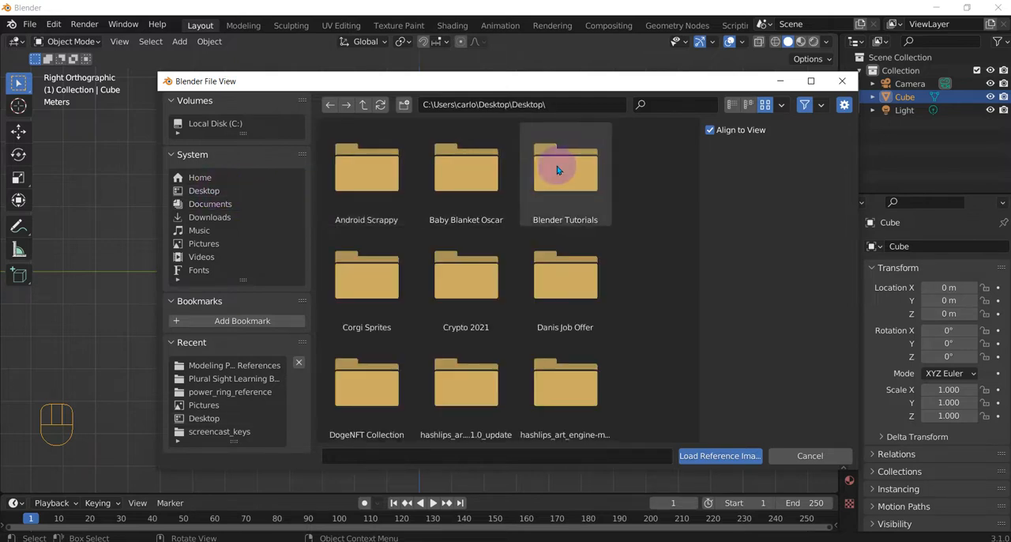
double_click(566, 199)
double_click(384, 171)
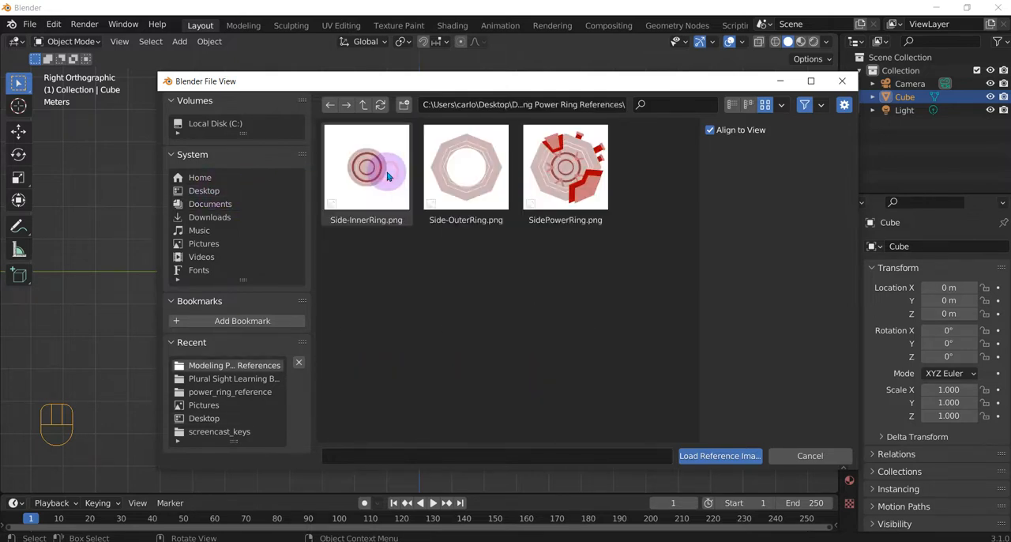
click(574, 180)
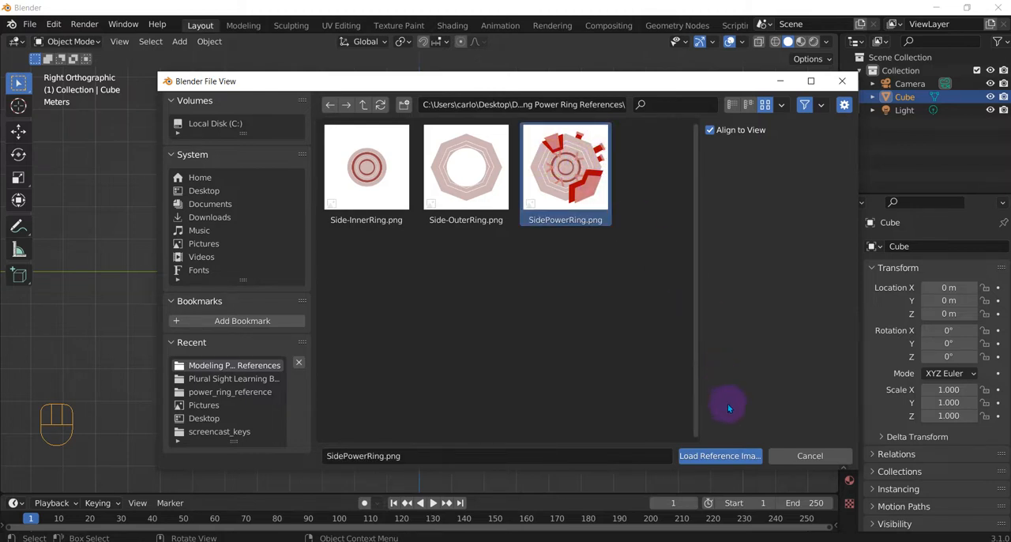
click(721, 456)
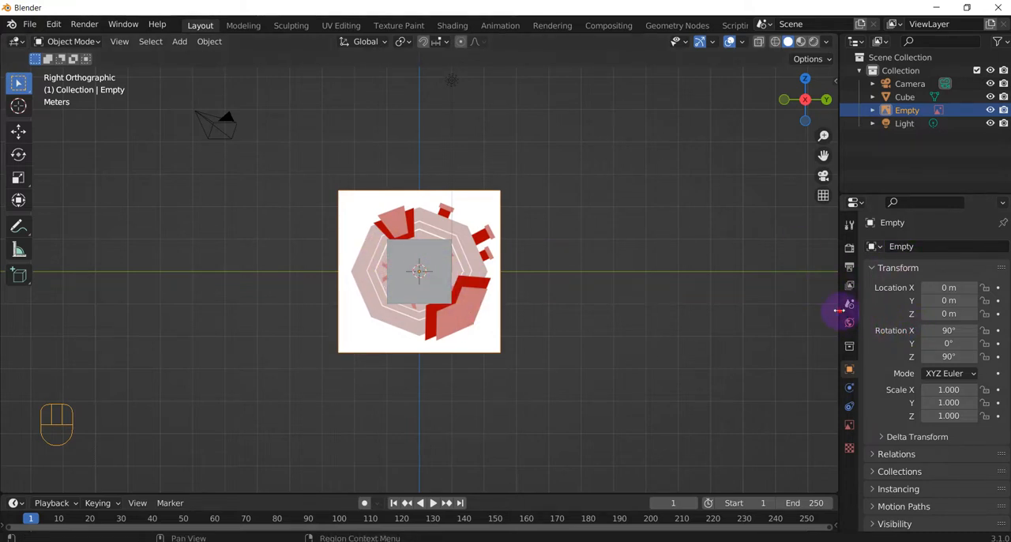
Step: Widen the properties area and set the SidePowerRing reference image's size to 10 m
drag(841, 308, 761, 305)
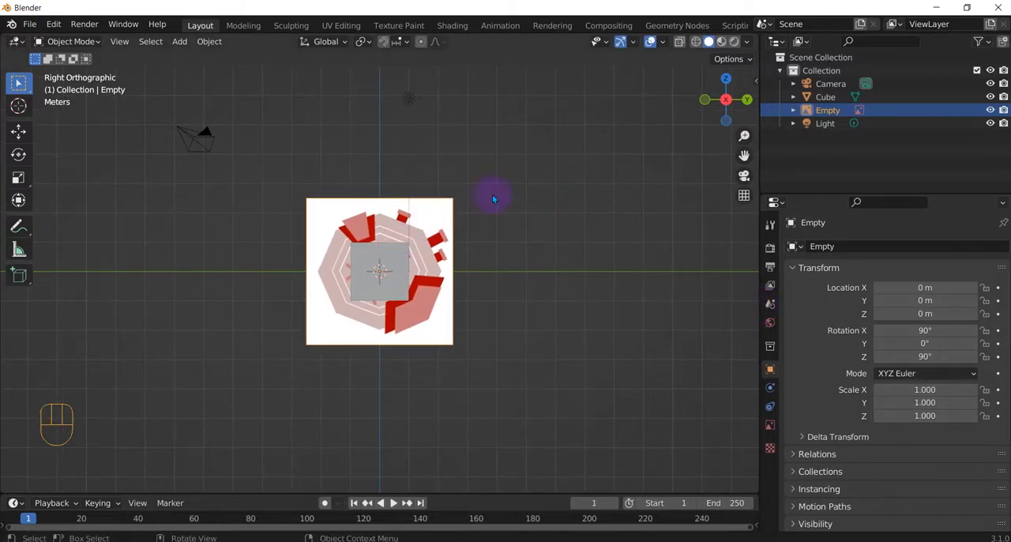
click(821, 112)
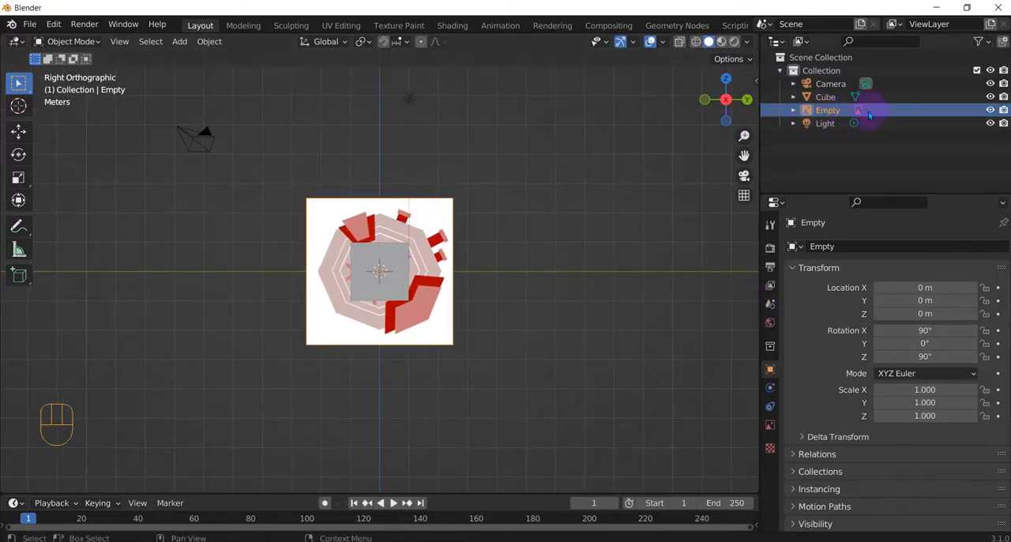
click(770, 425)
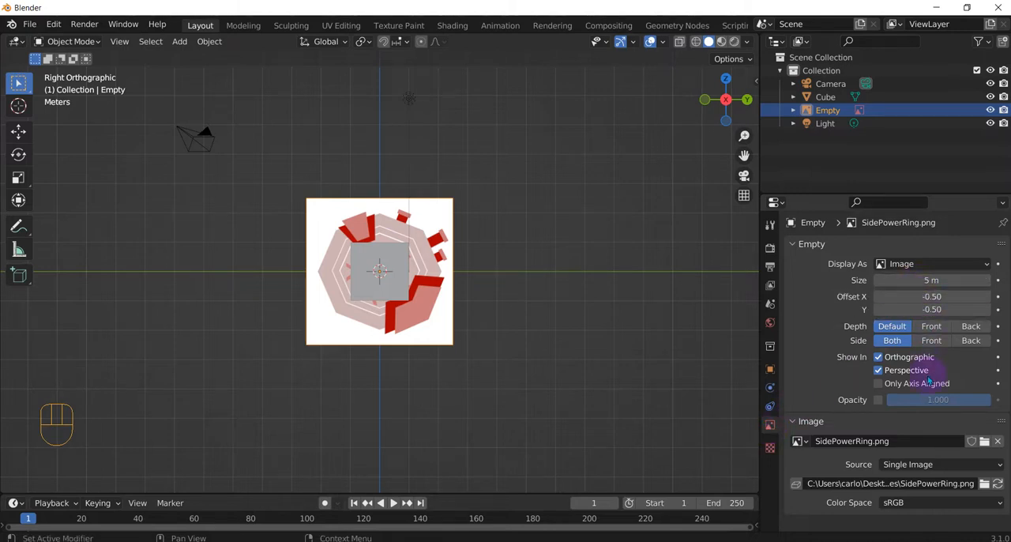
click(898, 280)
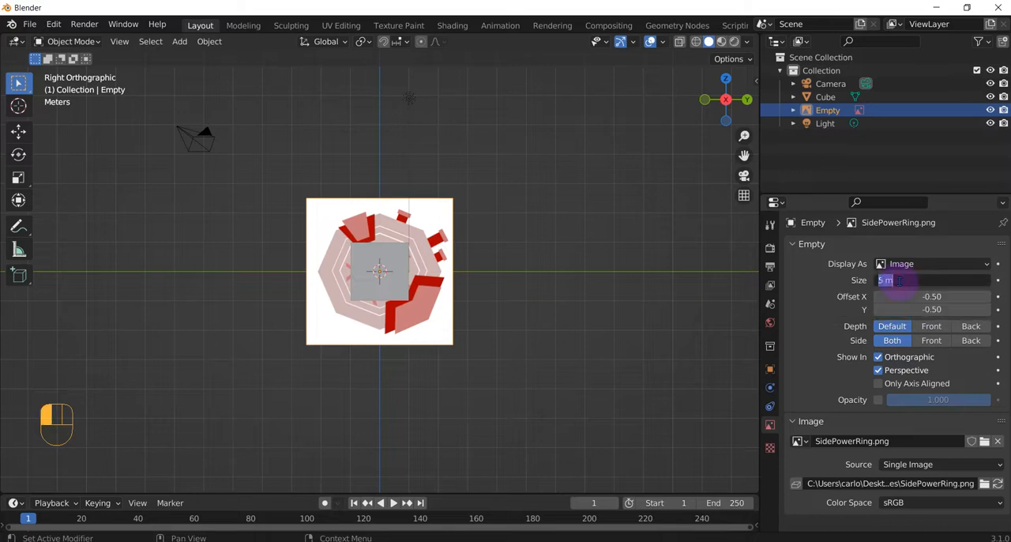
text(10)
key(Return)
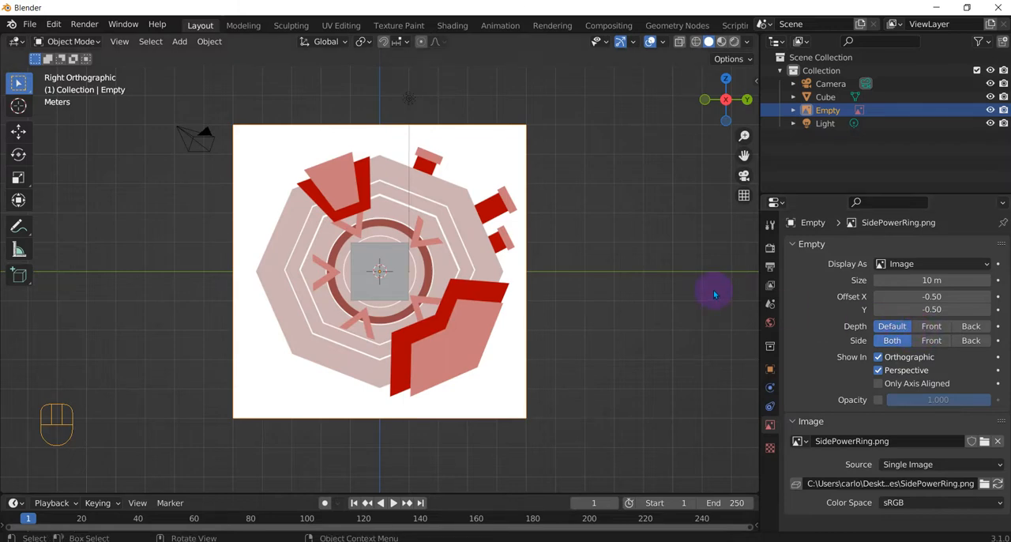
Step: Try the Front and Back depth options on the reference image, comparing them around the cube, and return the depth to Default
middle_drag(713, 290, 763, 282)
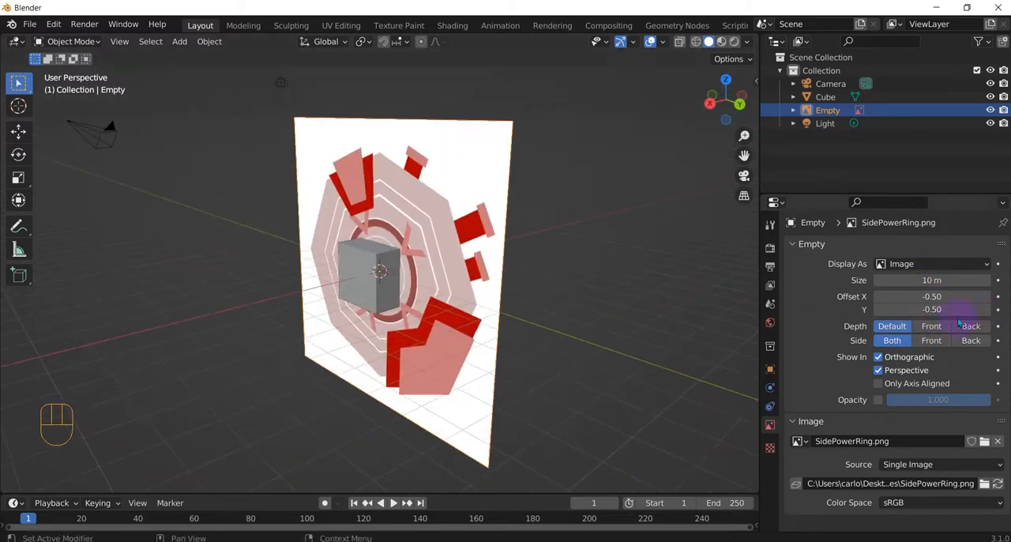
click(931, 326)
mouse_move(677, 298)
middle_down()
mouse_move(514, 275)
mouse_move(711, 293)
mouse_move(532, 298)
mouse_move(474, 287)
mouse_move(678, 287)
mouse_move(551, 298)
mouse_move(678, 302)
mouse_move(604, 306)
mouse_move(582, 300)
mouse_move(734, 289)
middle_up()
click(971, 325)
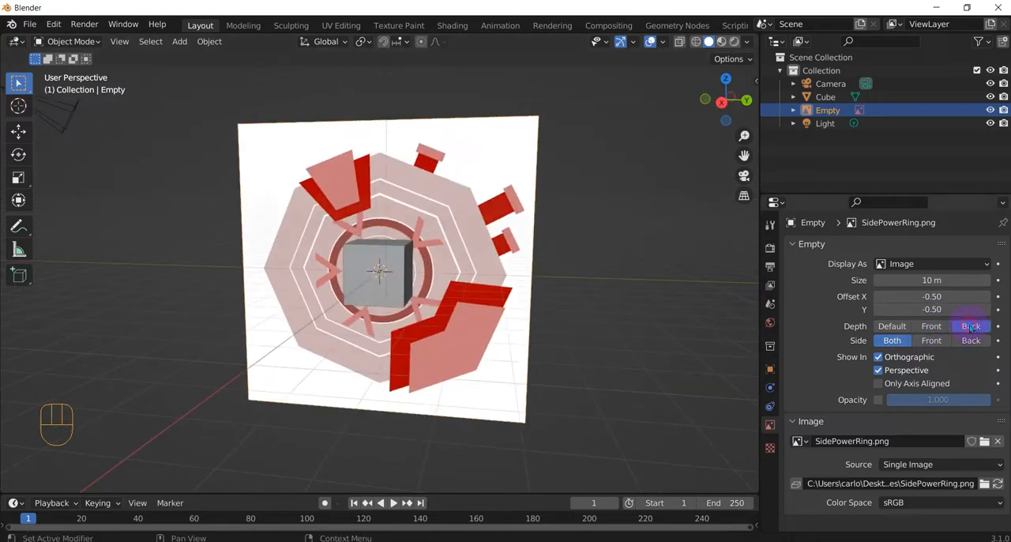
middle_drag(684, 296, 657, 313)
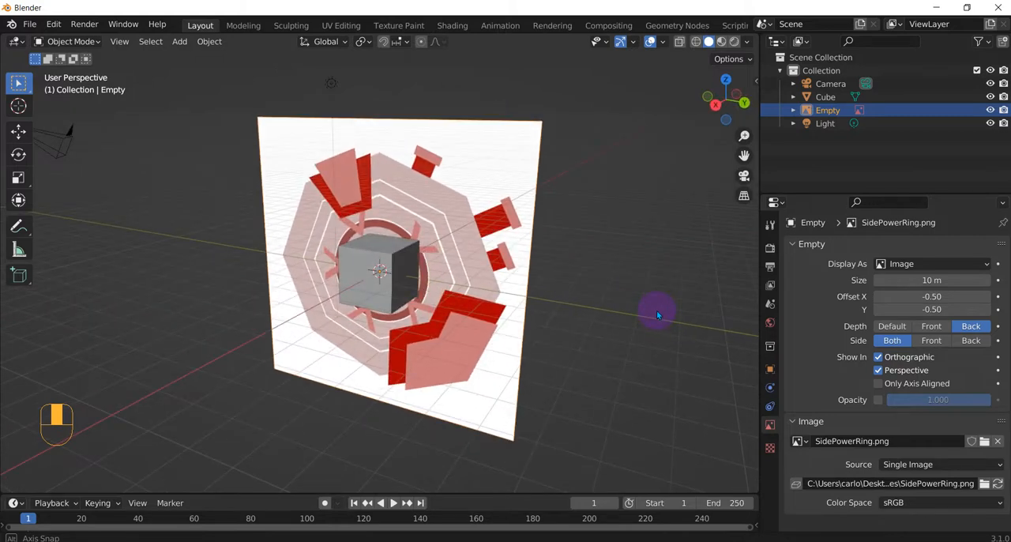
click(900, 329)
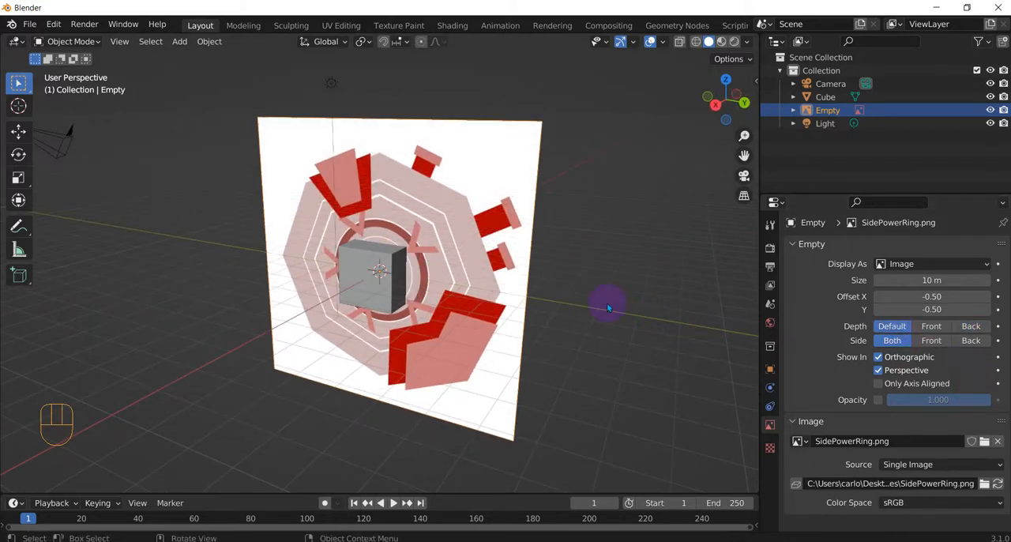
Step: Try showing the reference image on its Front side only and Back side only, and return the side option to Both
middle_drag(604, 302, 585, 309)
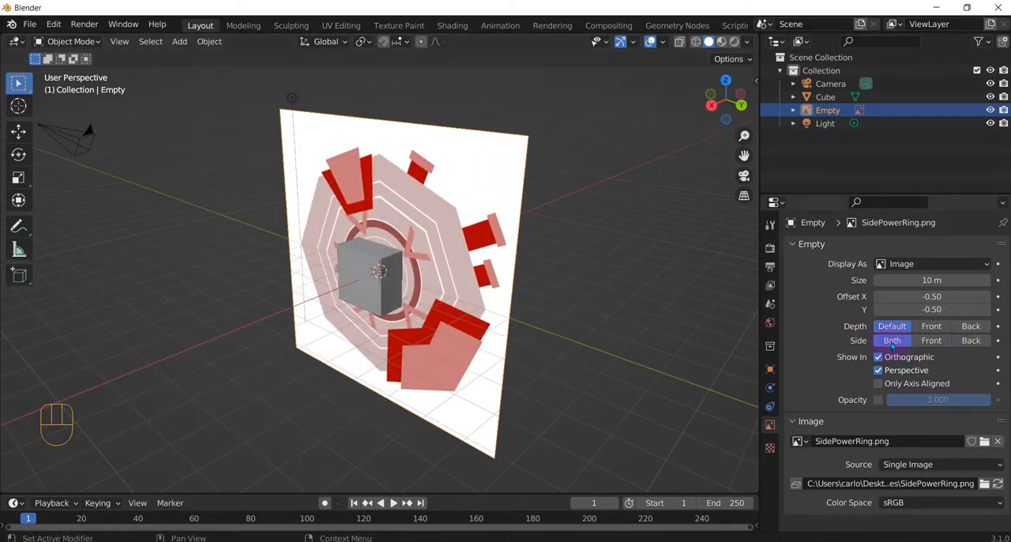
click(922, 344)
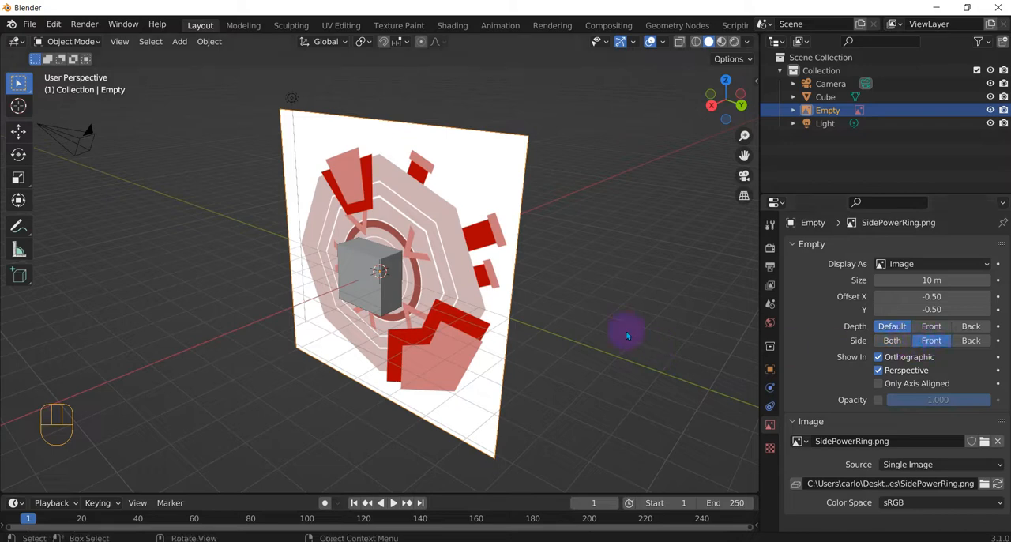
mouse_move(606, 327)
middle_down()
mouse_move(452, 295)
mouse_move(601, 312)
middle_up()
click(967, 343)
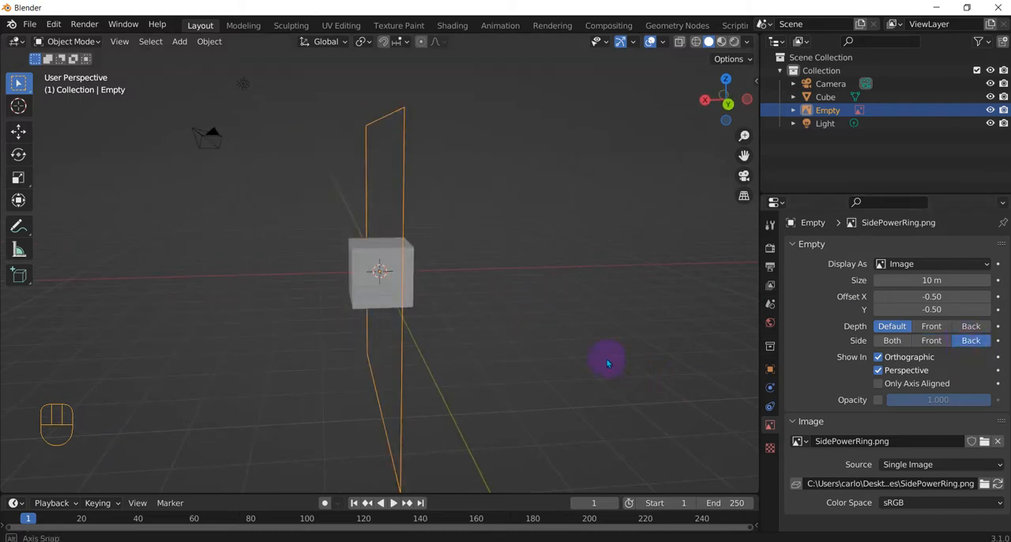
middle_drag(605, 357, 482, 345)
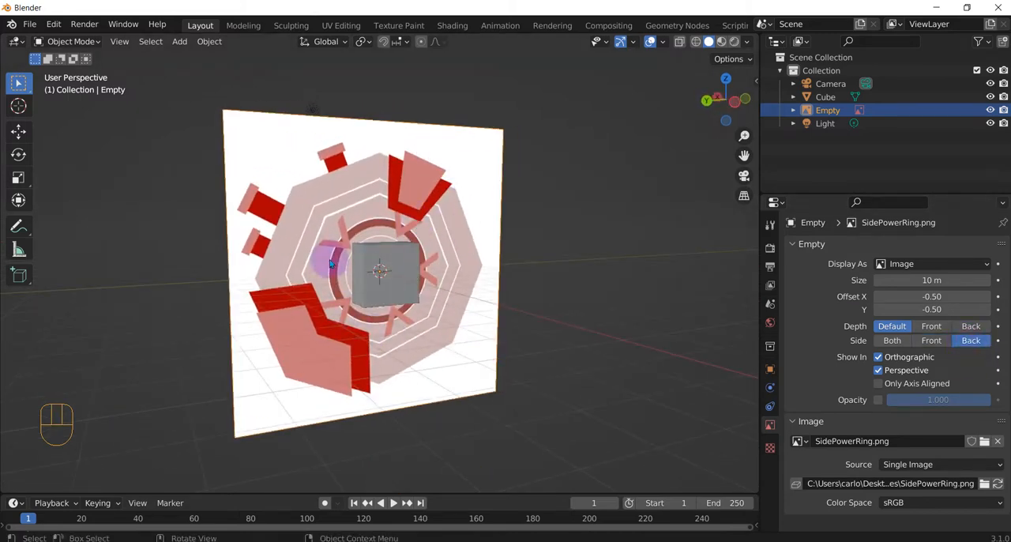
click(897, 341)
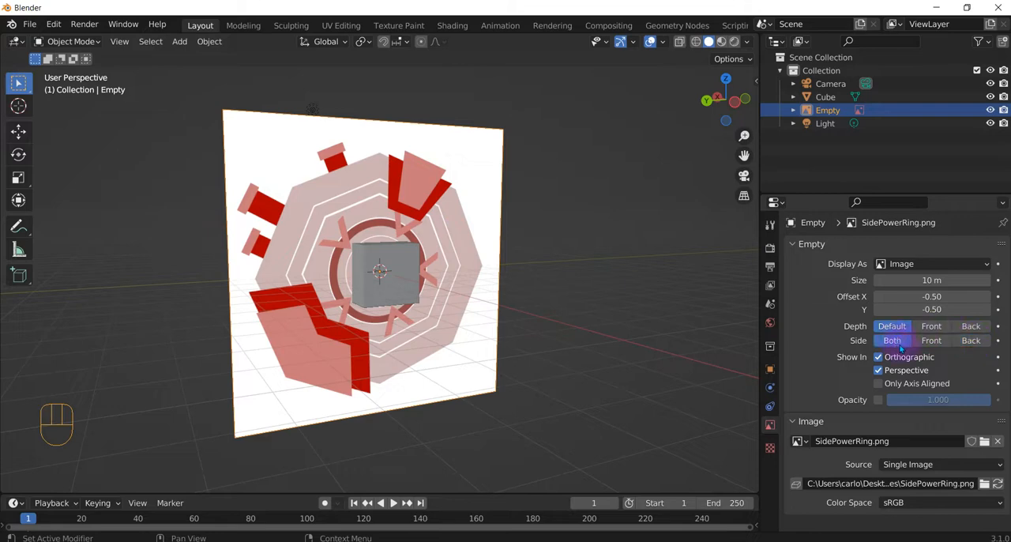
middle_drag(684, 350, 692, 372)
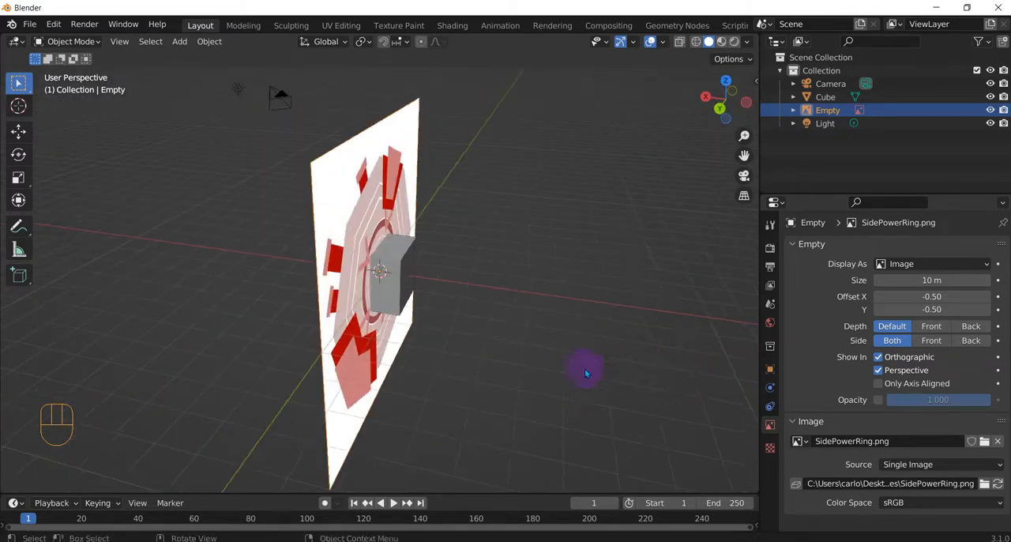
Step: Try hiding the reference image in orthographic and in perspective views, checking the right view, and leave both display options enabled
middle_drag(595, 368, 751, 345)
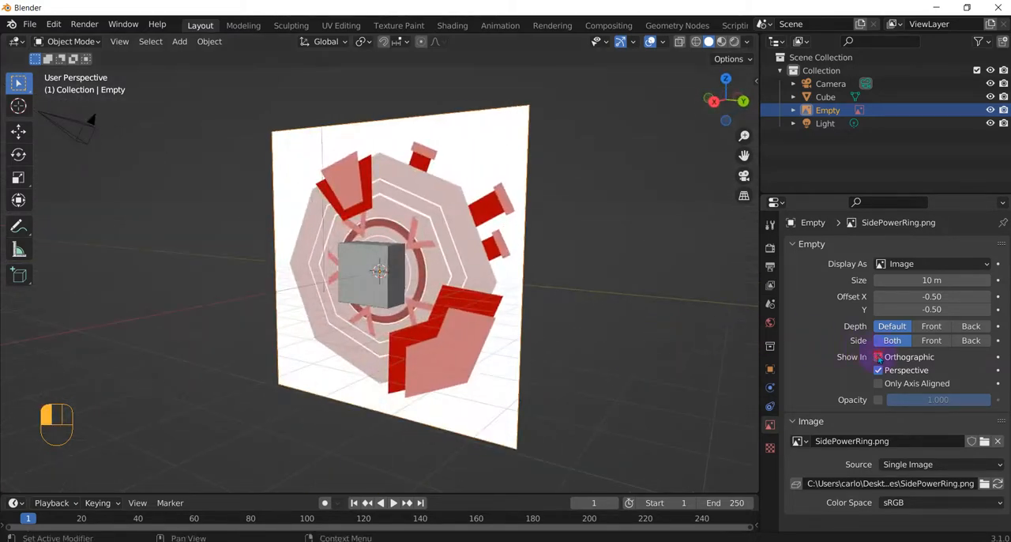
click(878, 357)
click(878, 371)
click(878, 372)
middle_drag(613, 313, 565, 353)
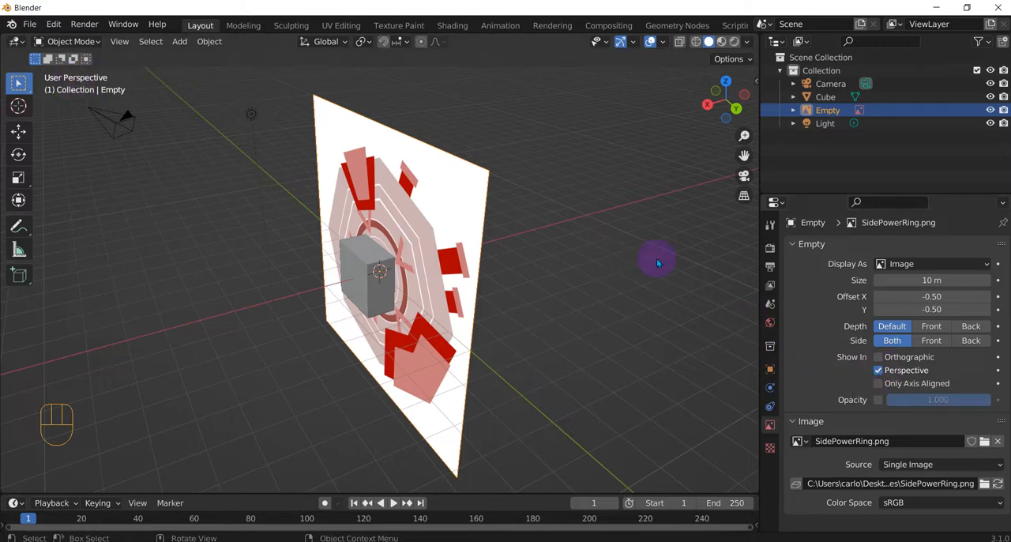
click(878, 370)
click(878, 369)
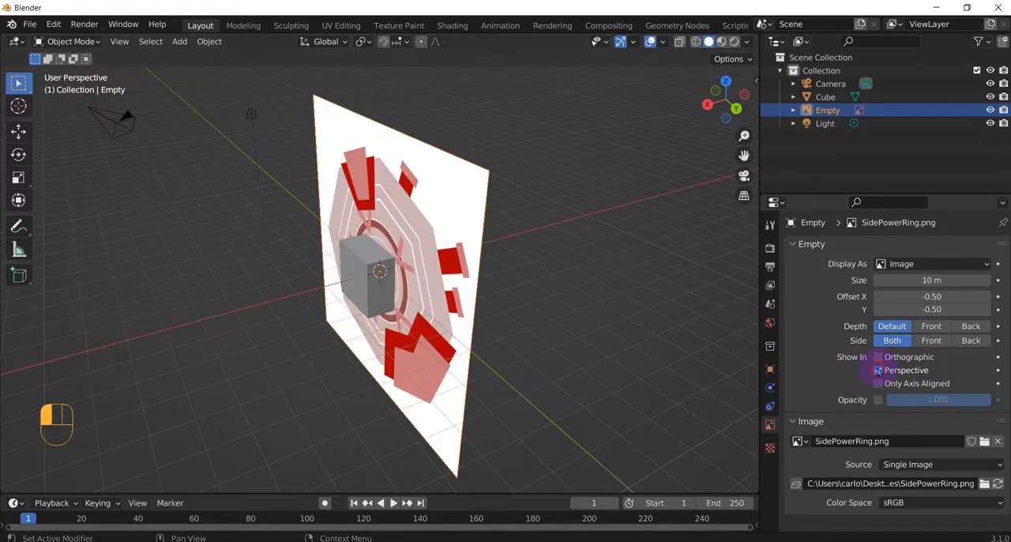
middle_drag(542, 208, 601, 219)
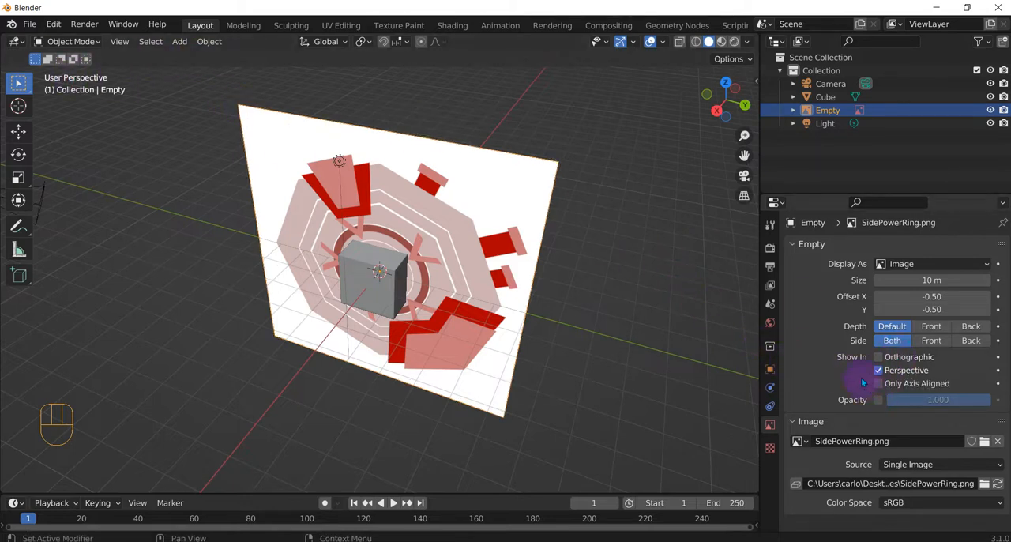
click(534, 309)
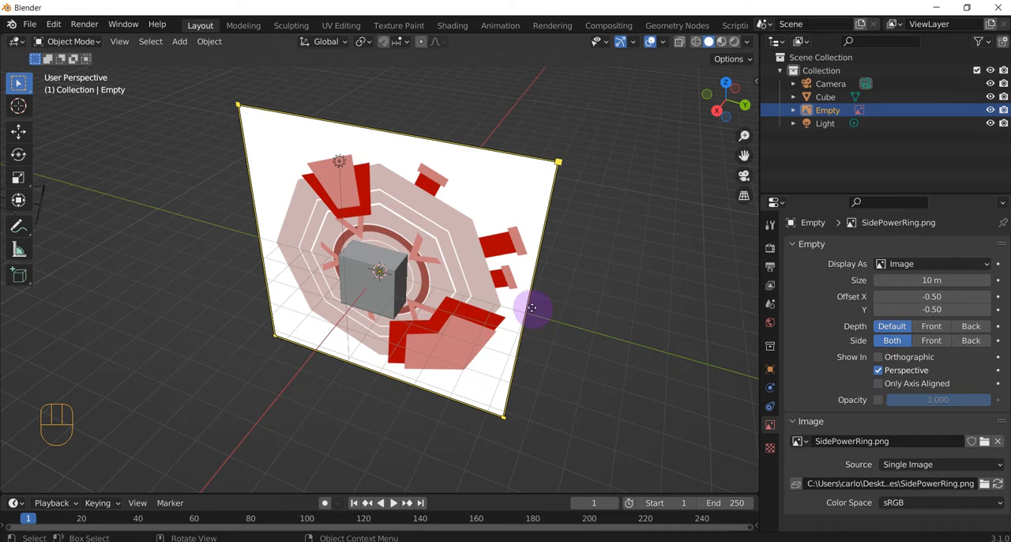
key(KP_3)
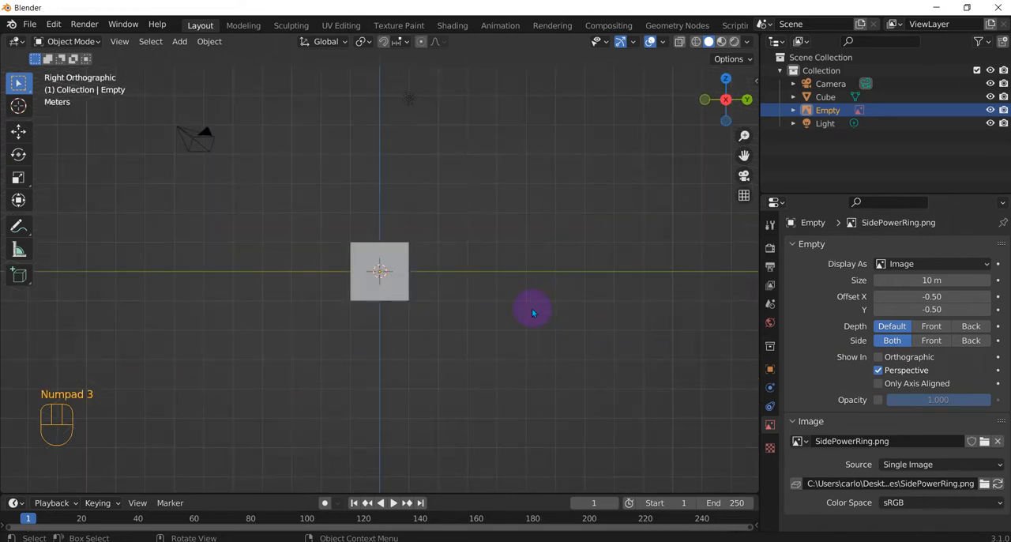
click(879, 357)
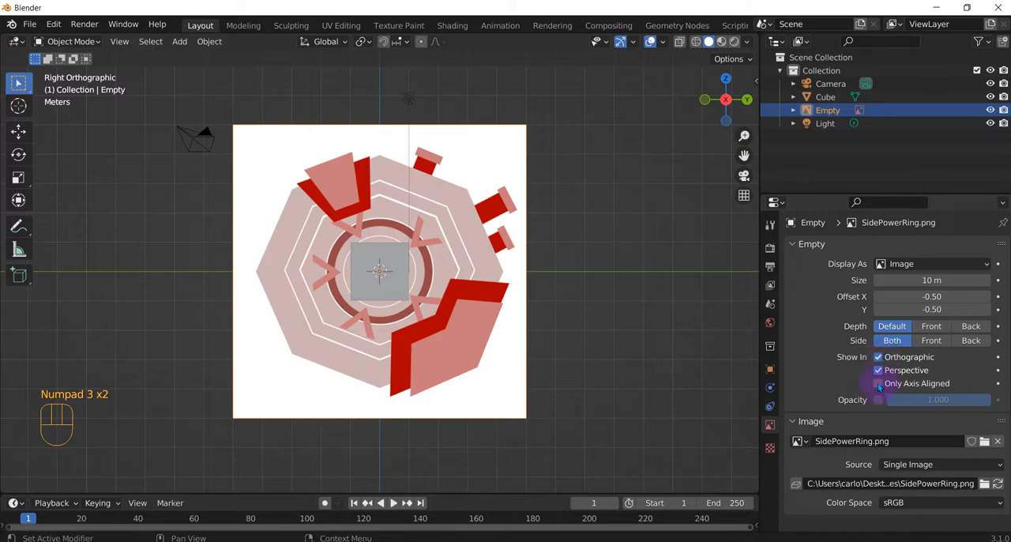
Step: Try showing the reference image only in axis-aligned views, check it from an angle, and turn Only Axis Aligned back off
click(878, 385)
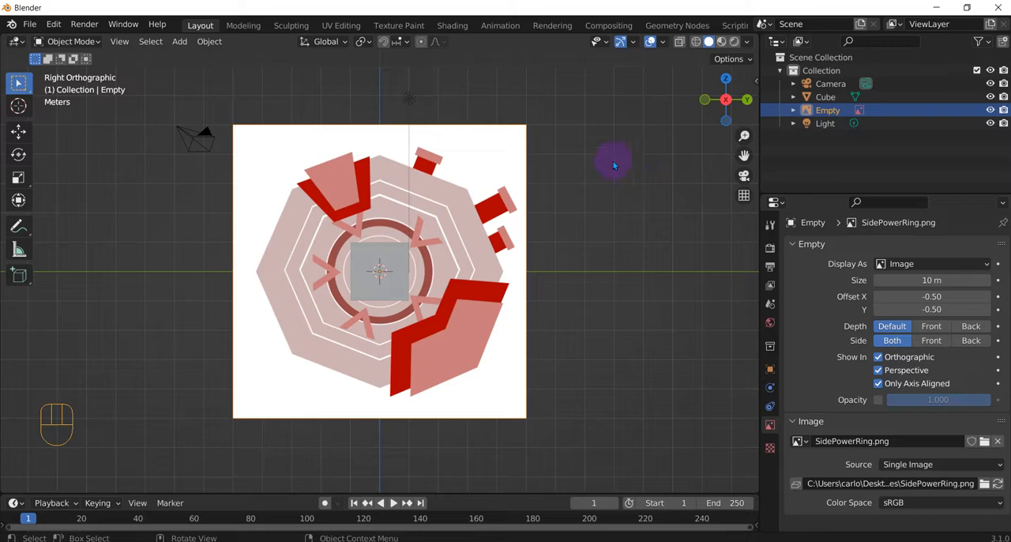
middle_drag(613, 162, 562, 208)
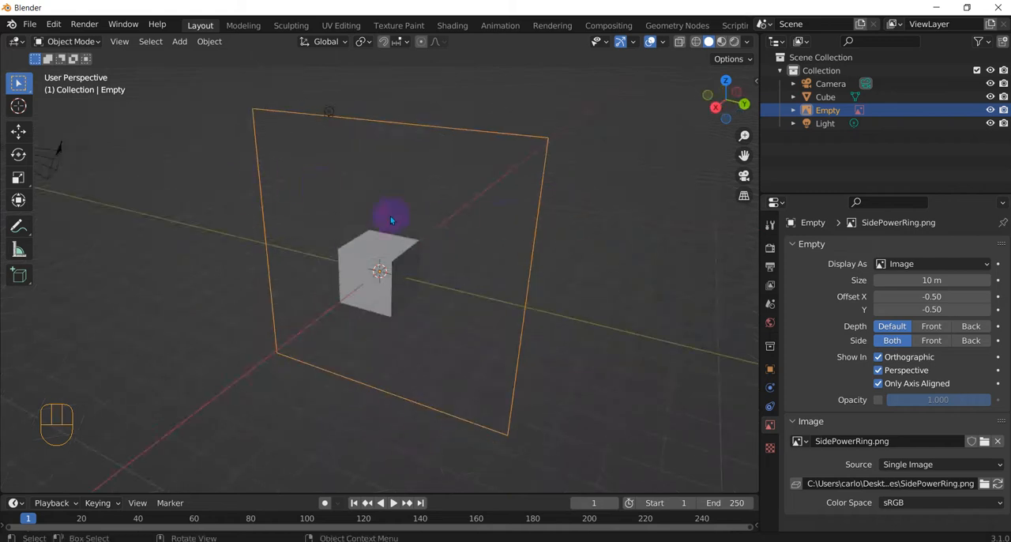
click(879, 385)
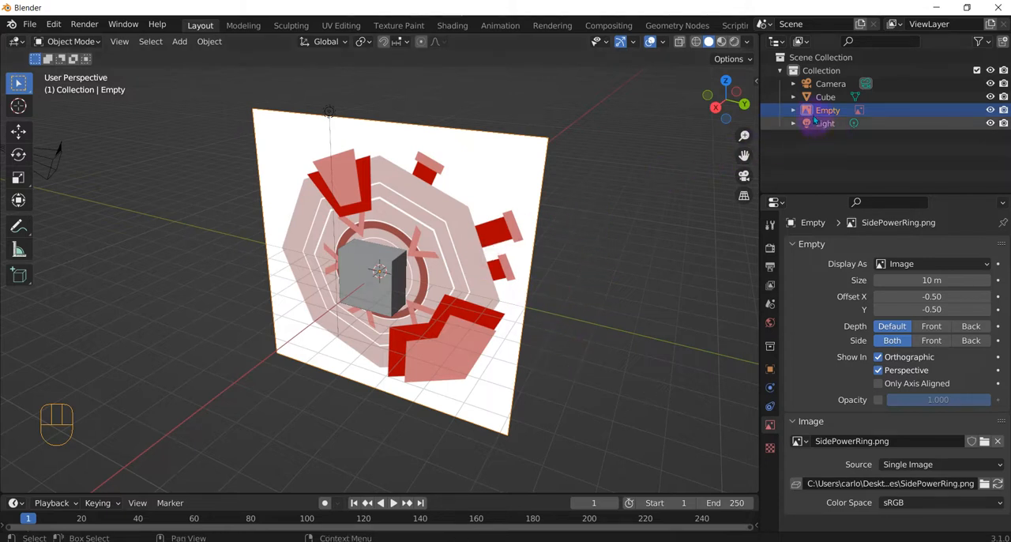
Step: Delete the SidePowerRing reference and load Side-OuterRing.png as a reference image aligned to the top orthographic view
key(Delete)
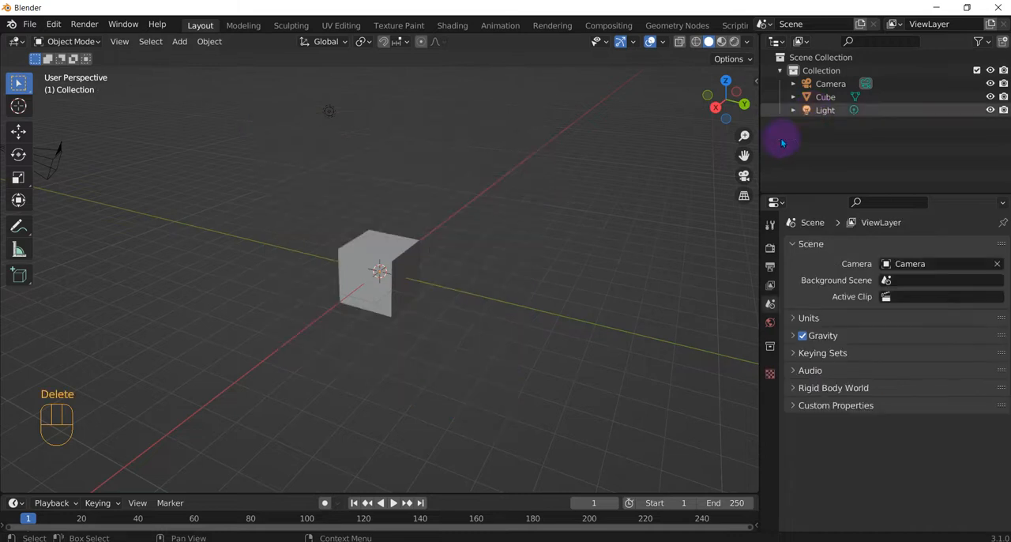
key(KP_7)
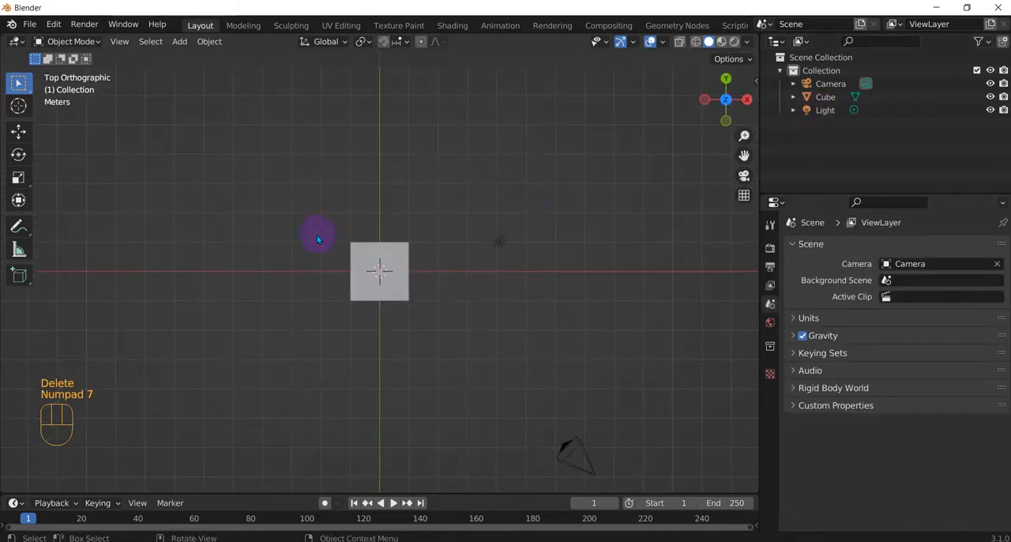
click(179, 42)
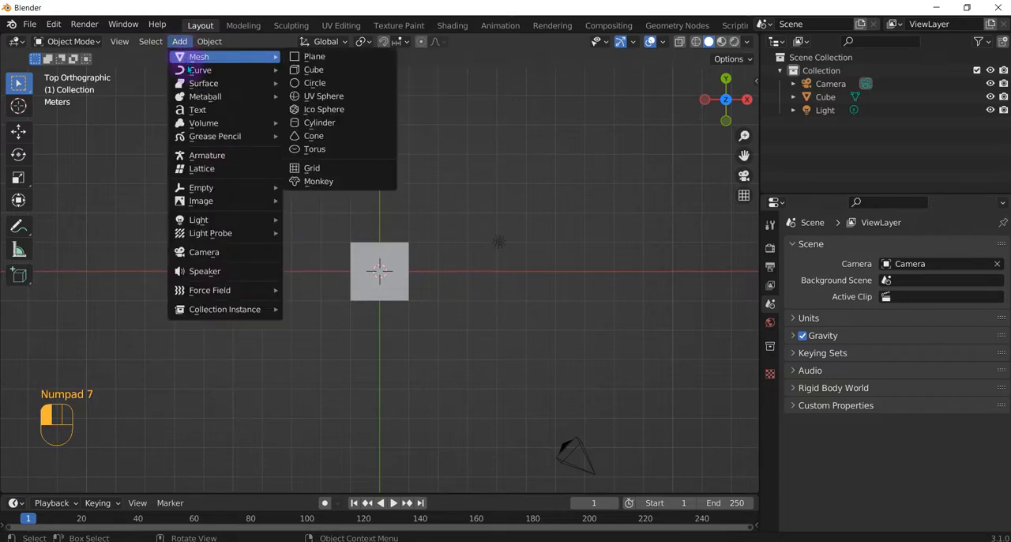
mouse_move(237, 201)
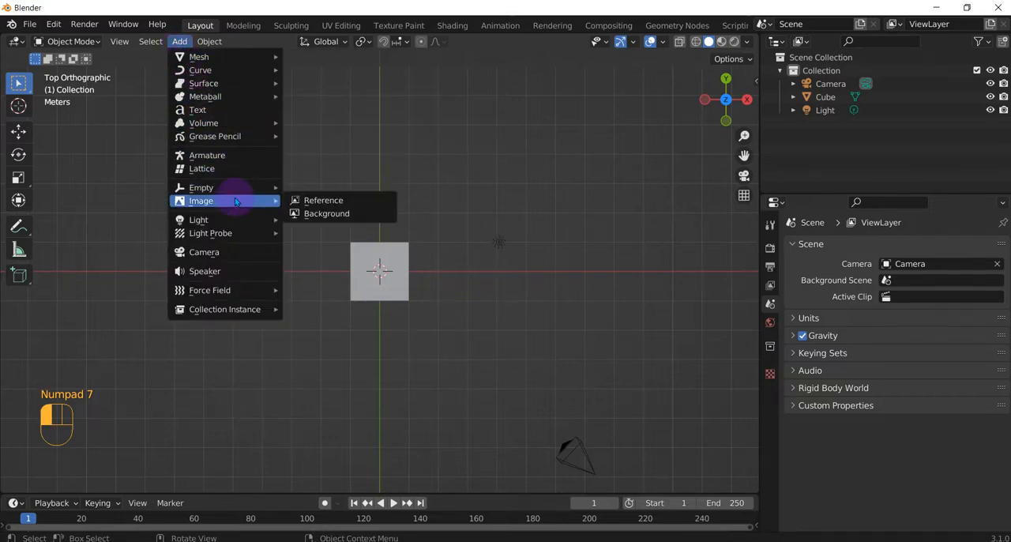
click(297, 201)
click(466, 168)
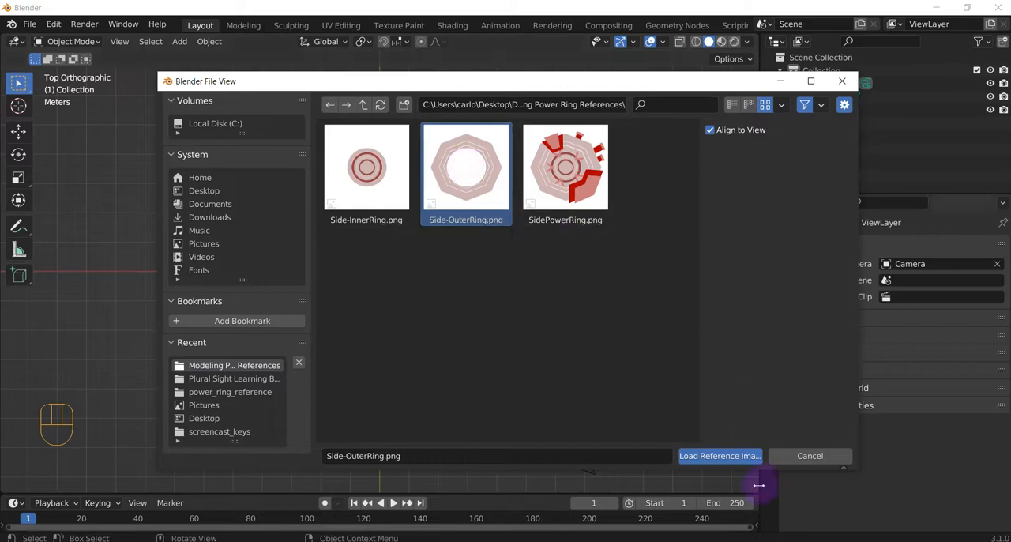
click(720, 456)
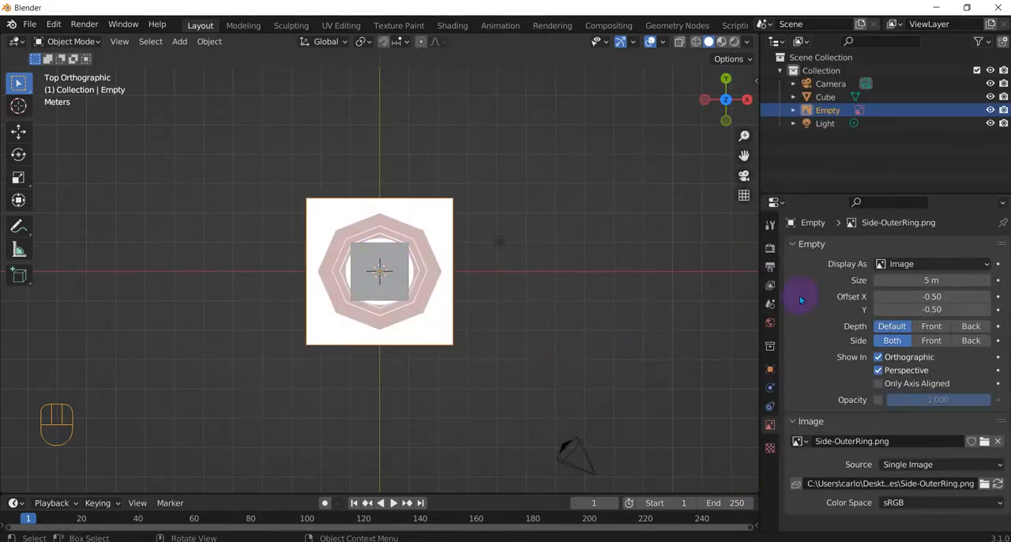
Step: Enable opacity on the Side-OuterRing reference image and lower it to about 0.432
click(877, 402)
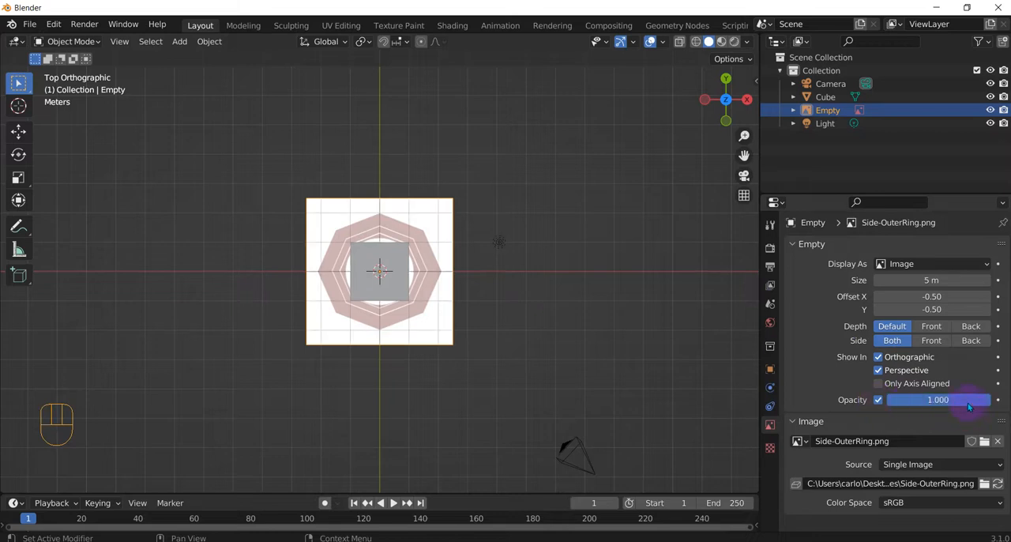
drag(967, 403, 909, 403)
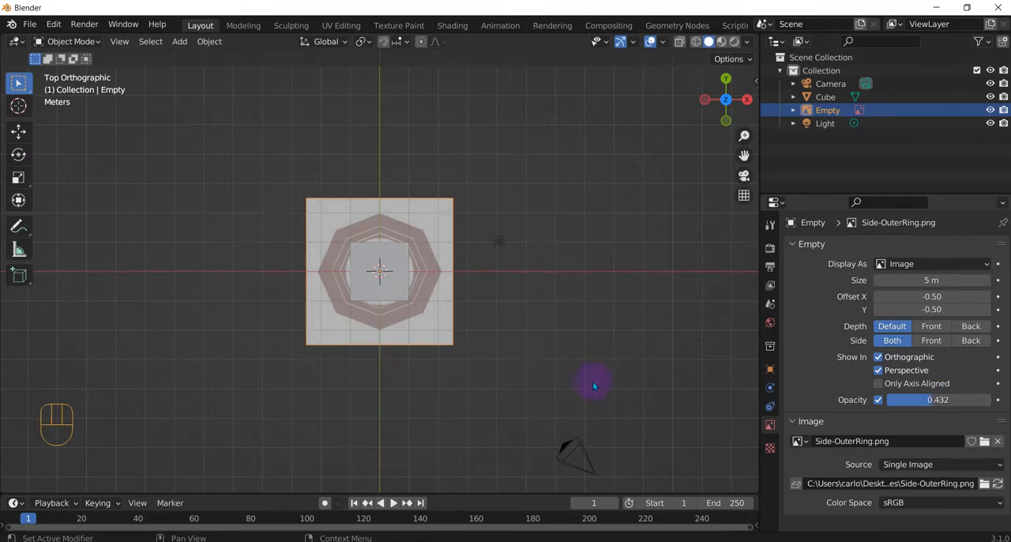
scroll(388, 255, up, 4)
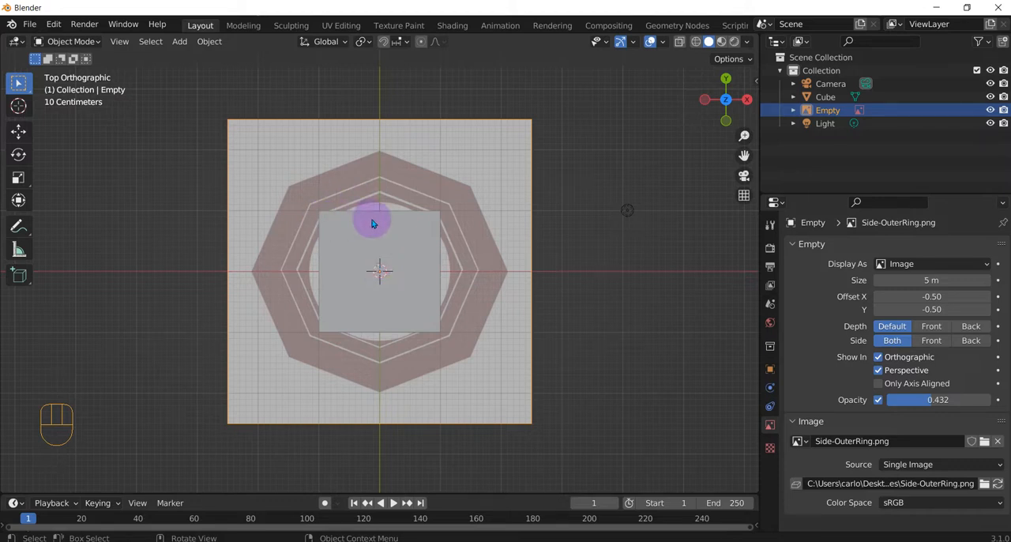
Step: Switch the viewport to wireframe shading and put the cube into Edit Mode
click(383, 268)
click(696, 45)
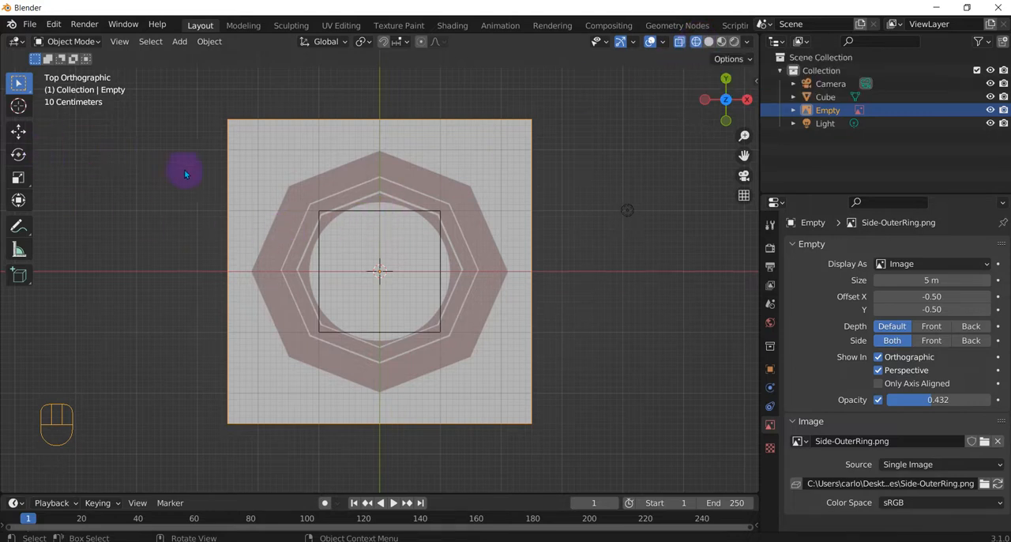
key(Tab)
click(837, 96)
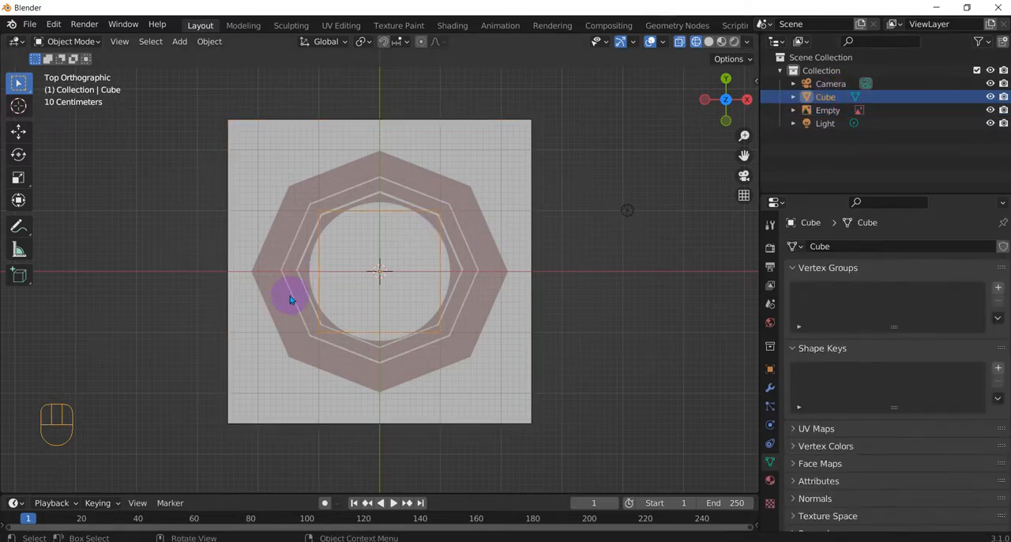
key(Tab)
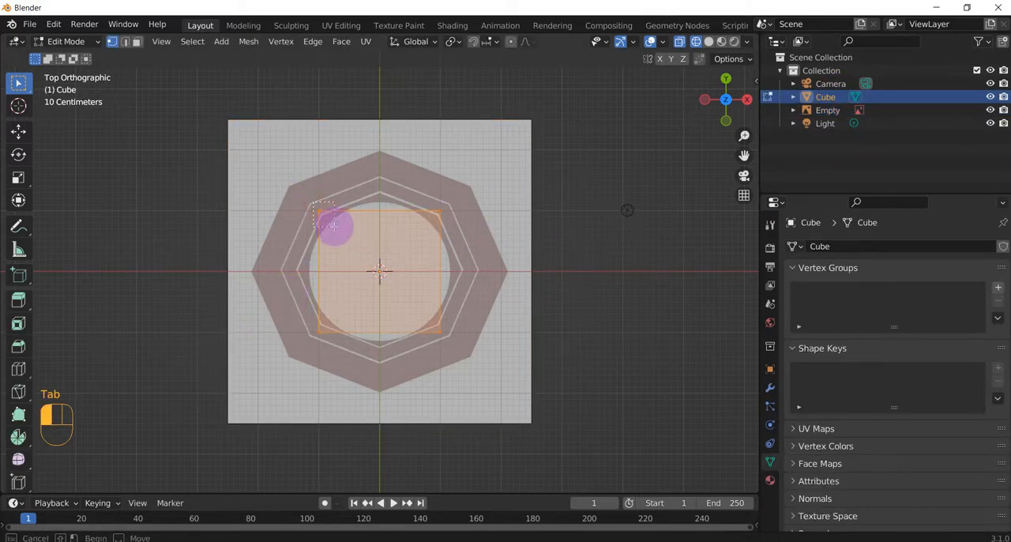
Step: Move three of the cube's corners, as seen from the top, onto the upper corners of the outer ring's octagonal outline
click(332, 227)
click(22, 132)
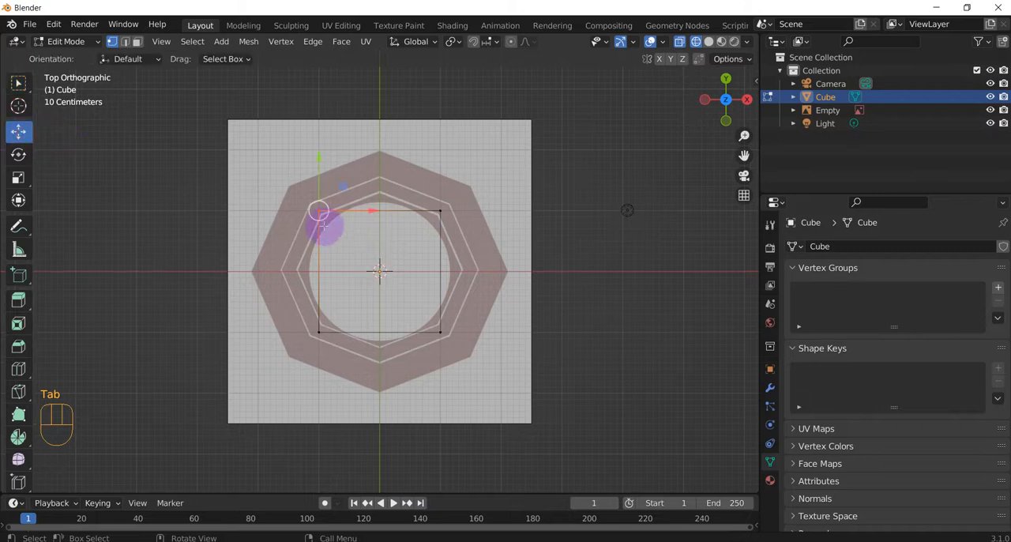
drag(317, 210, 288, 187)
drag(419, 192, 382, 83)
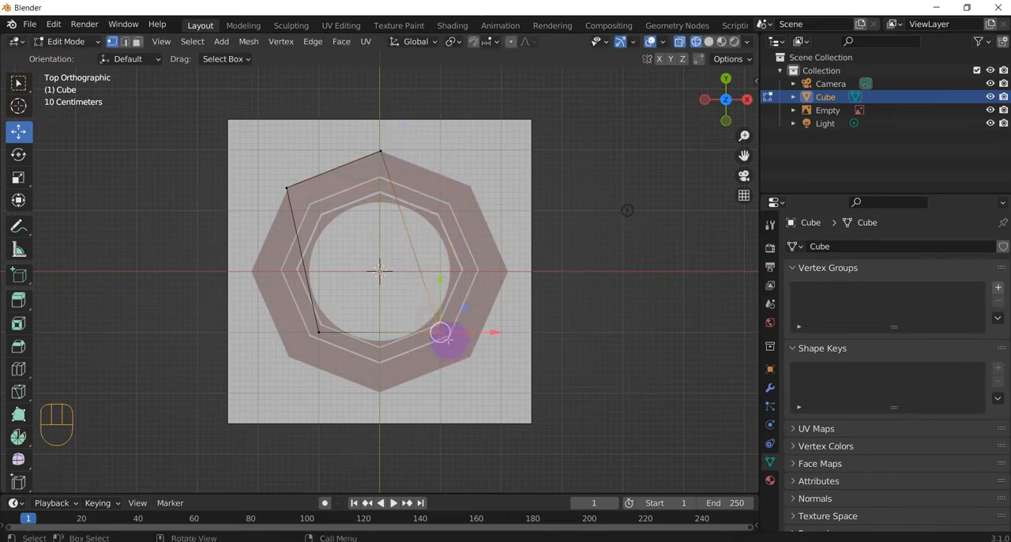
drag(441, 334, 469, 189)
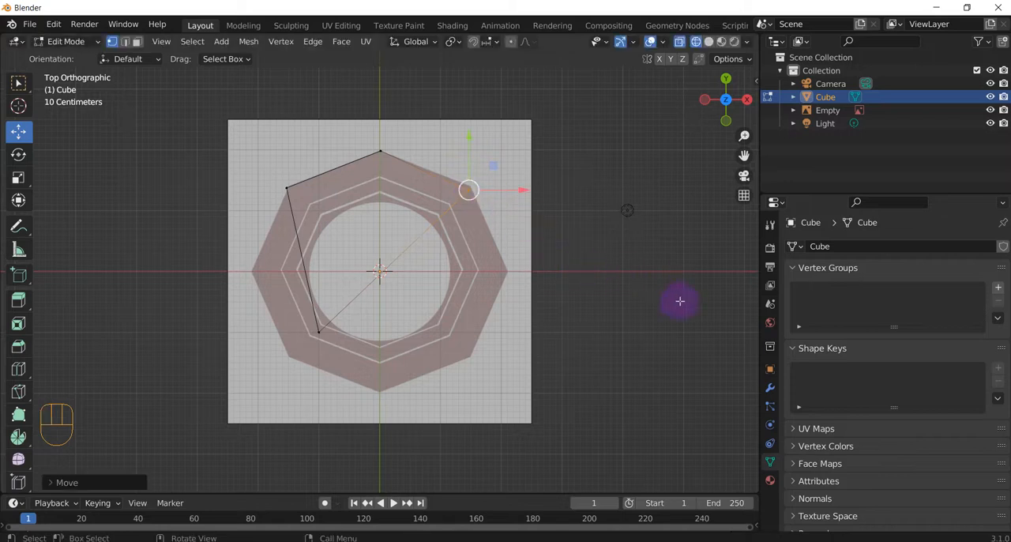
Step: Delete the Side-OuterRing reference image, and return to Object Mode in the front orthographic view
click(845, 116)
key(Delete)
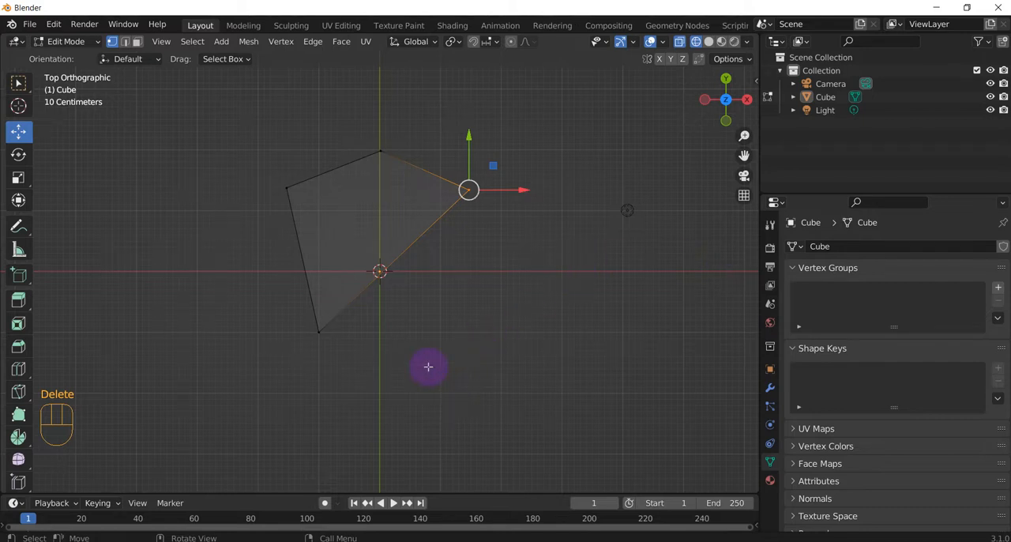
key(KP_1)
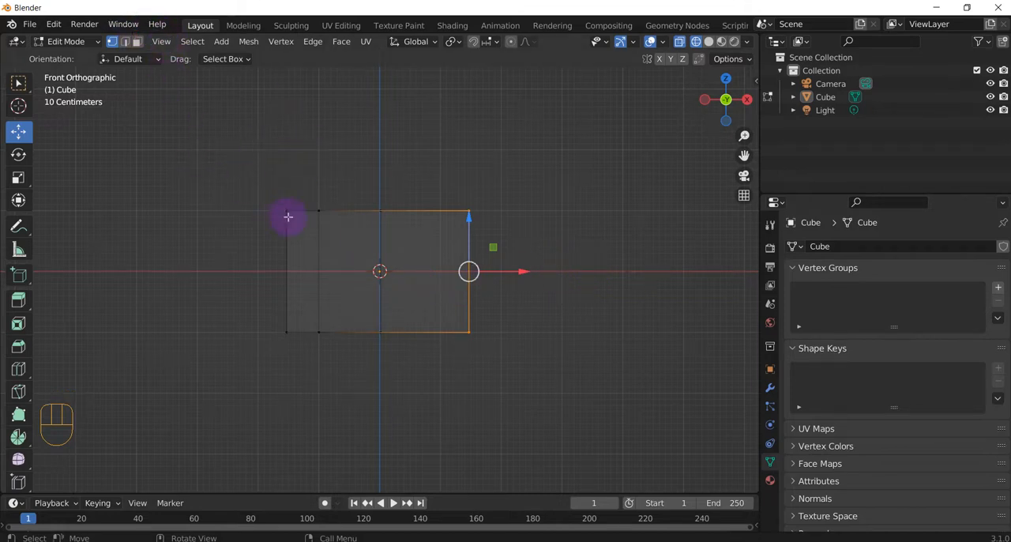
key(shift)
key(shift+a)
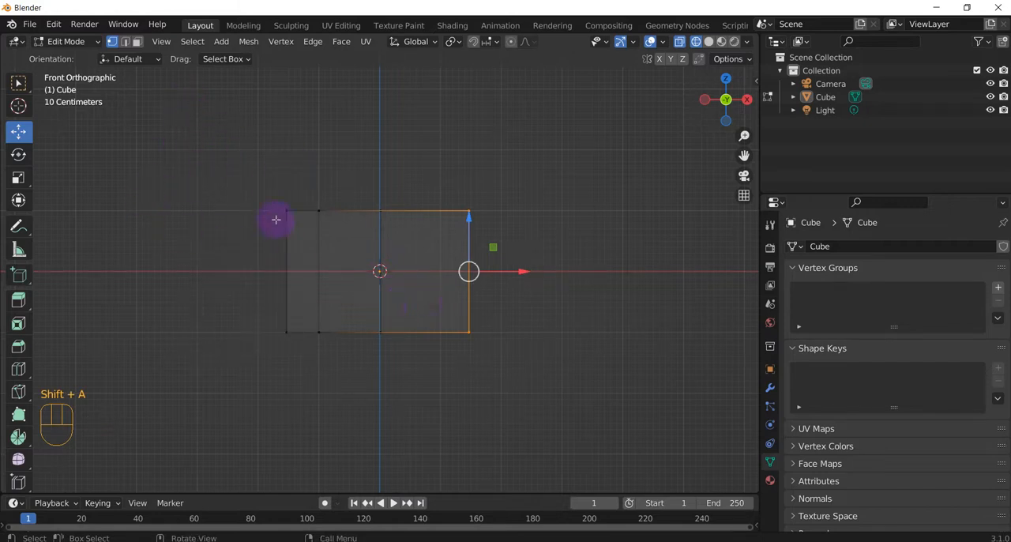
key(Tab)
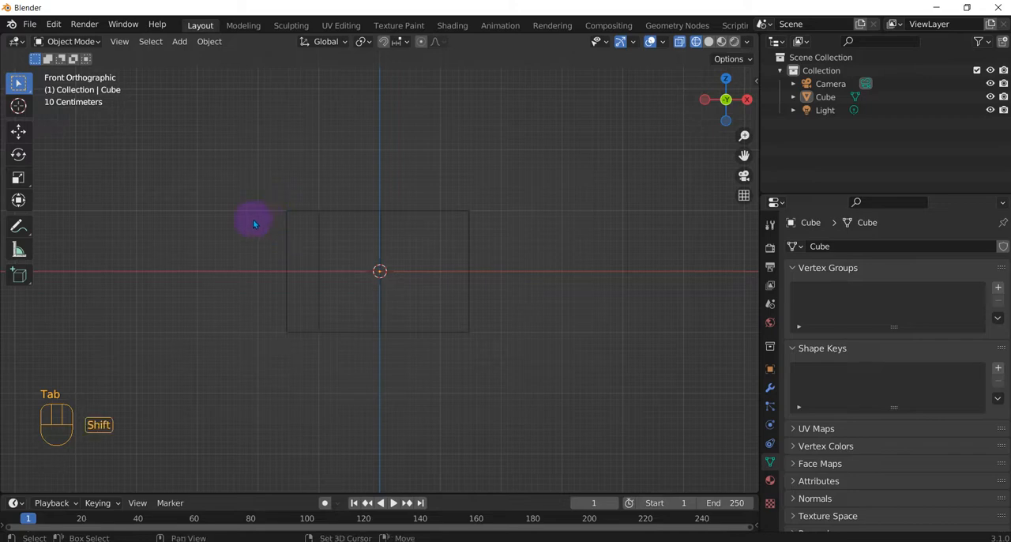
Step: Load Side-InnerRing.png as a reference image aligned to the front orthographic view
key(shift+a)
mouse_move(258, 229)
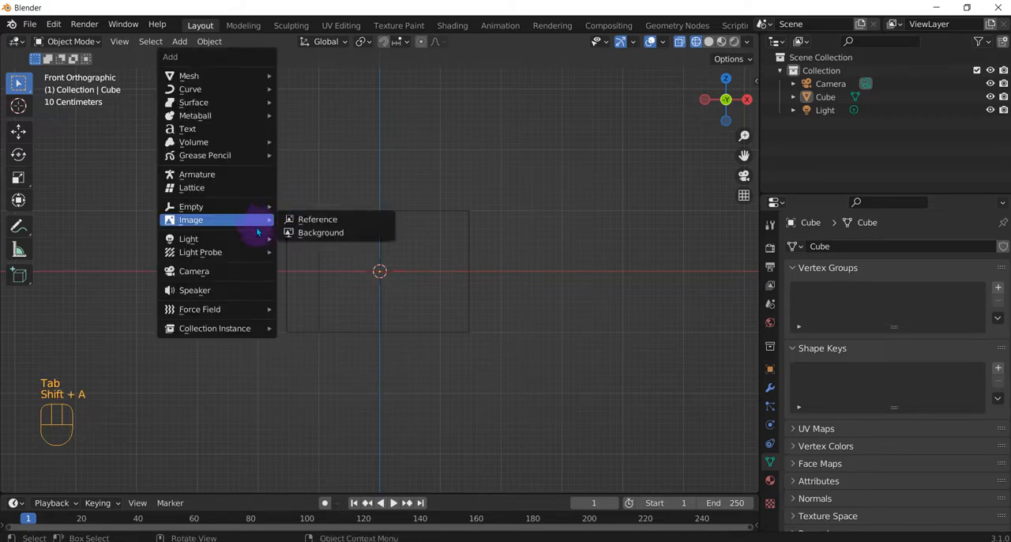
click(316, 220)
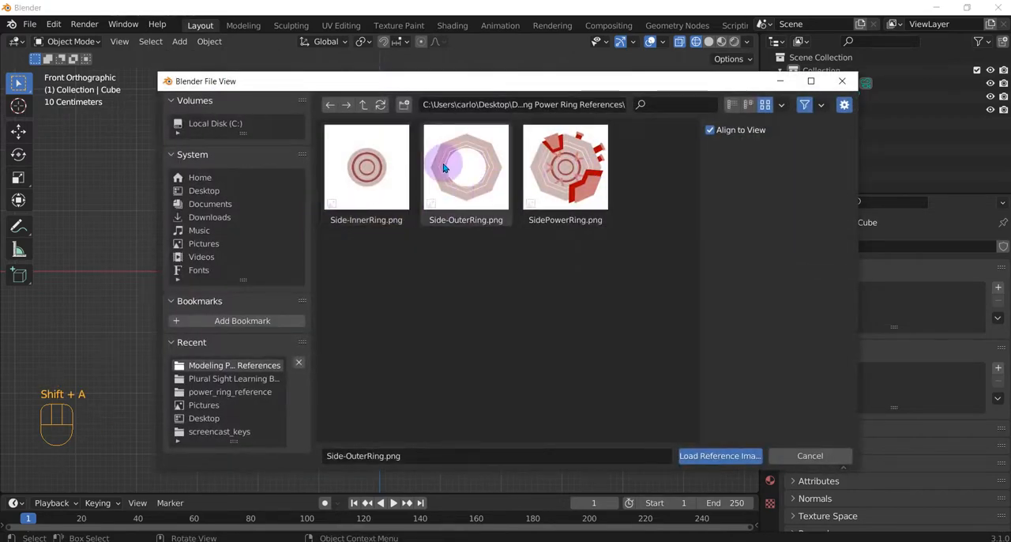
click(363, 176)
click(719, 456)
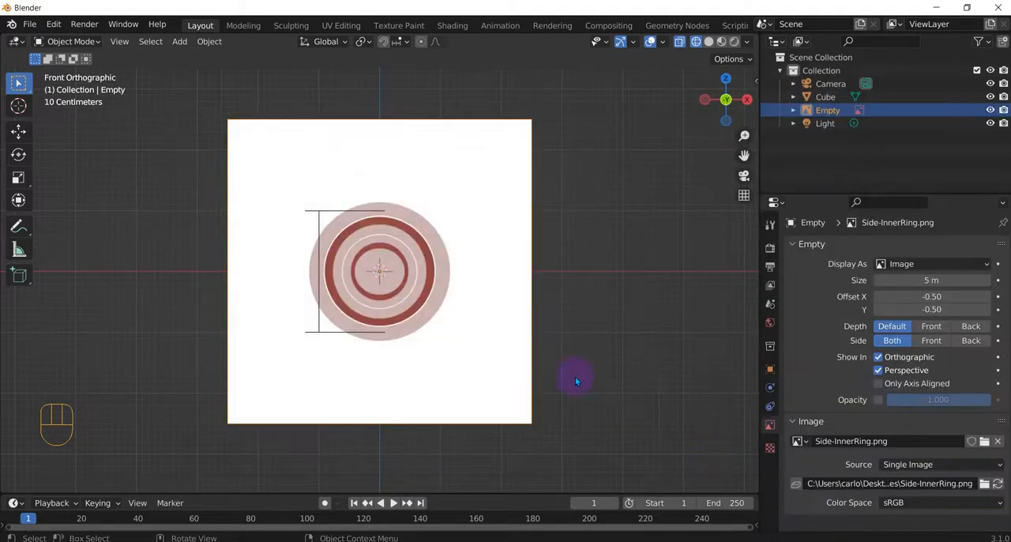
Step: Compare the cube against the inner ring reference in solid shading from an angle, and return to wireframe shading
mouse_move(492, 292)
middle_down()
mouse_move(481, 289)
mouse_move(510, 299)
mouse_move(492, 301)
middle_up()
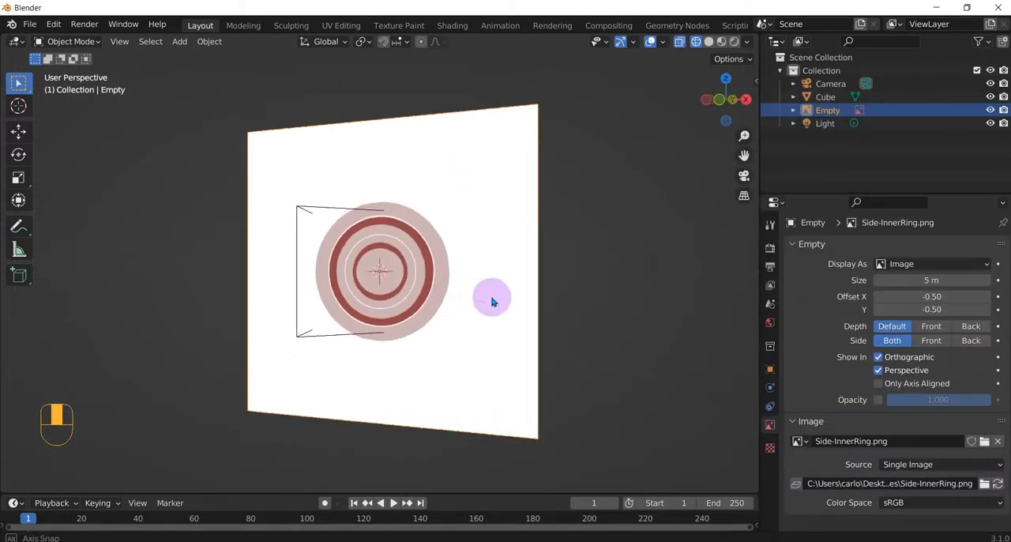
click(708, 41)
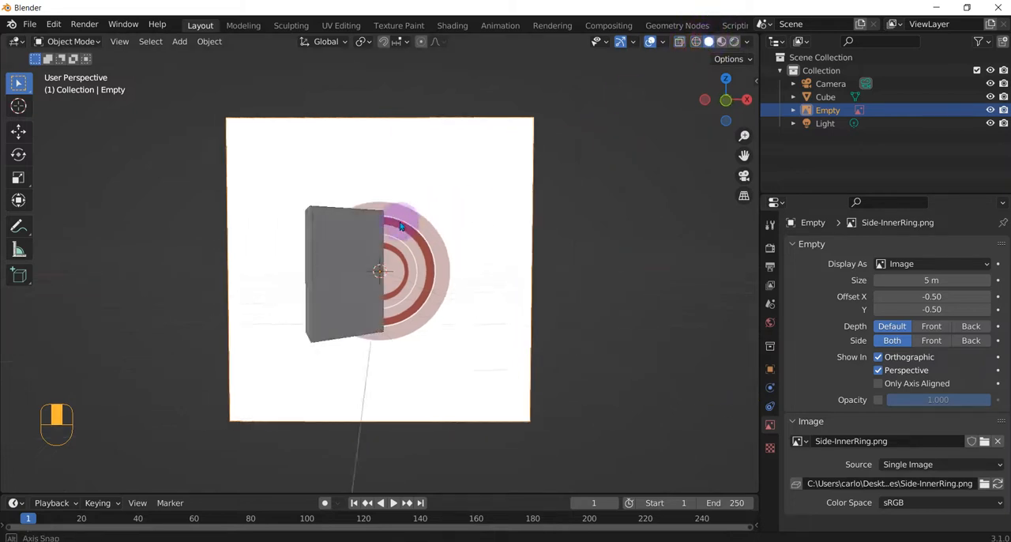
click(695, 42)
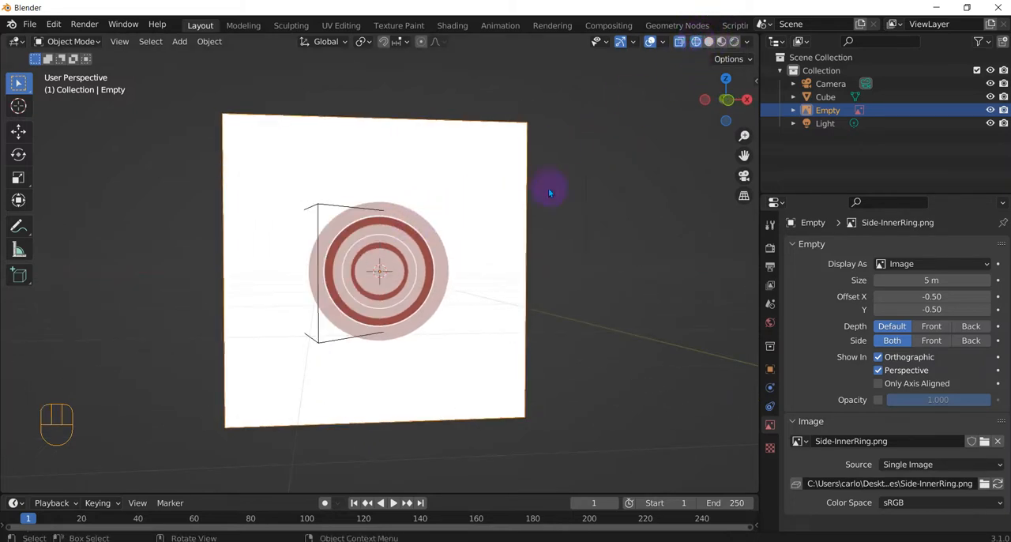
middle_drag(489, 215, 474, 219)
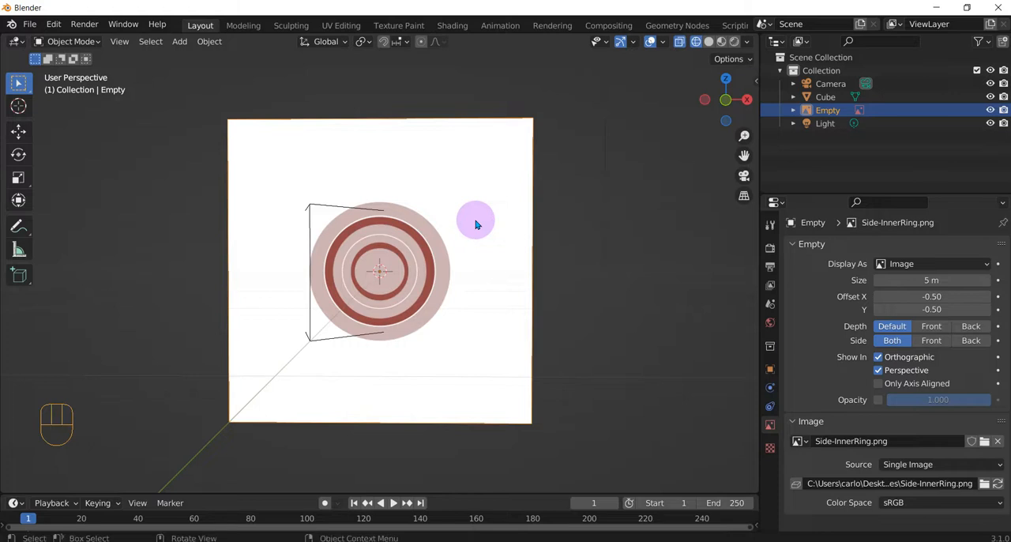
Step: Set the Side-InnerRing reference's opacity to about 0.508 and its size to 7.5 m, and check it from the front and at an angle
click(877, 400)
mouse_move(924, 399)
mouse_down()
mouse_move(893, 399)
mouse_move(937, 400)
mouse_up()
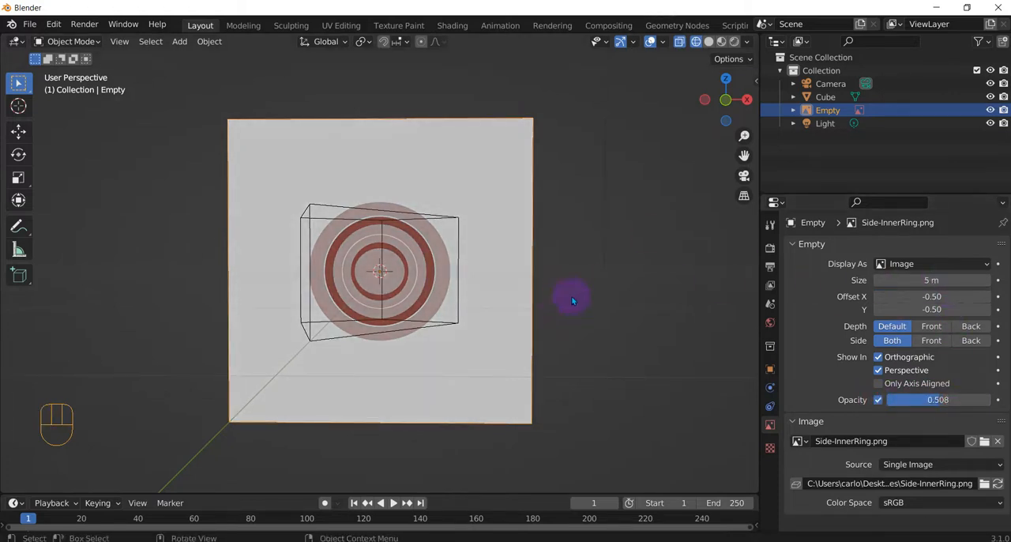
middle_drag(572, 300, 679, 323)
mouse_move(920, 280)
mouse_down()
mouse_move(948, 279)
mouse_move(936, 279)
mouse_up()
middle_drag(458, 285, 513, 277)
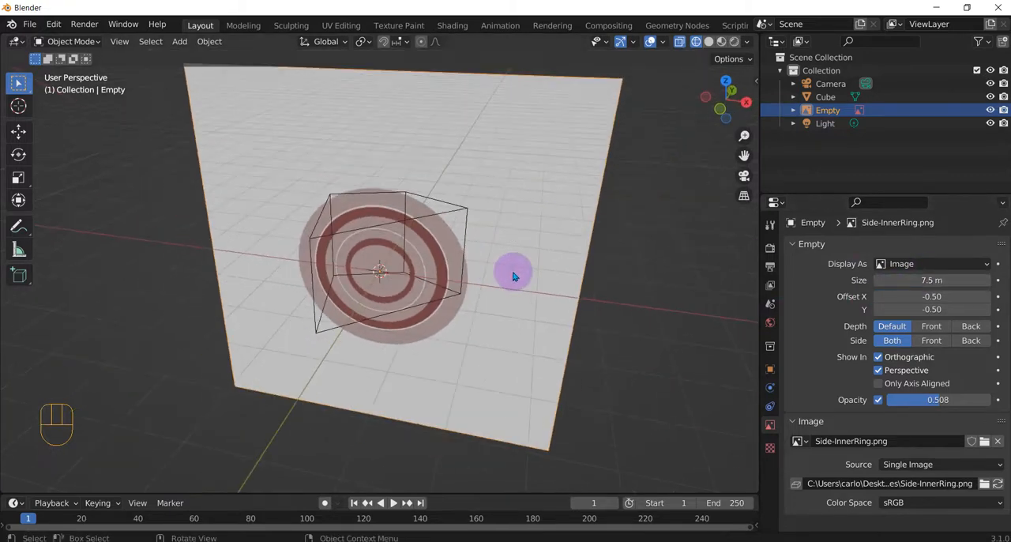
key(KP_1)
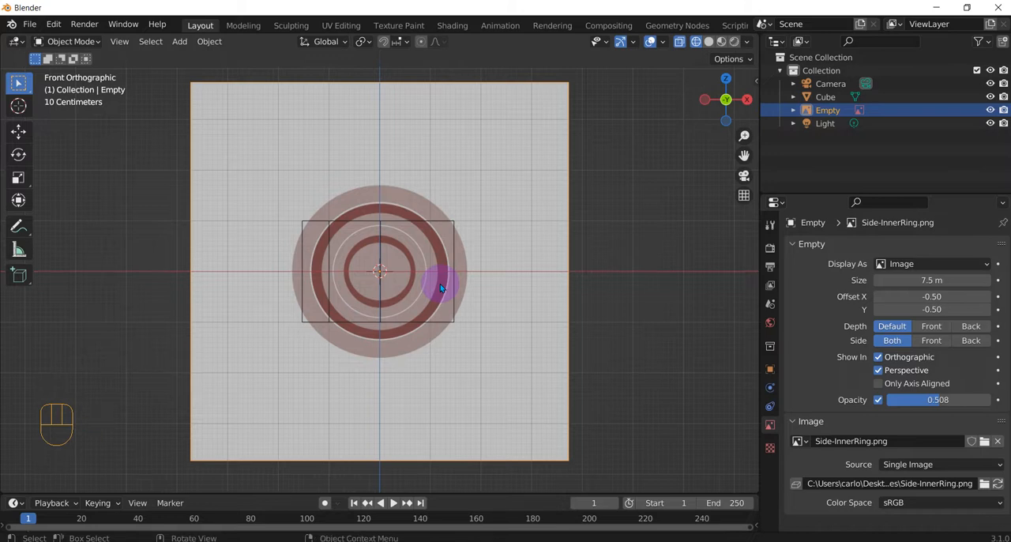
middle_drag(485, 180, 441, 213)
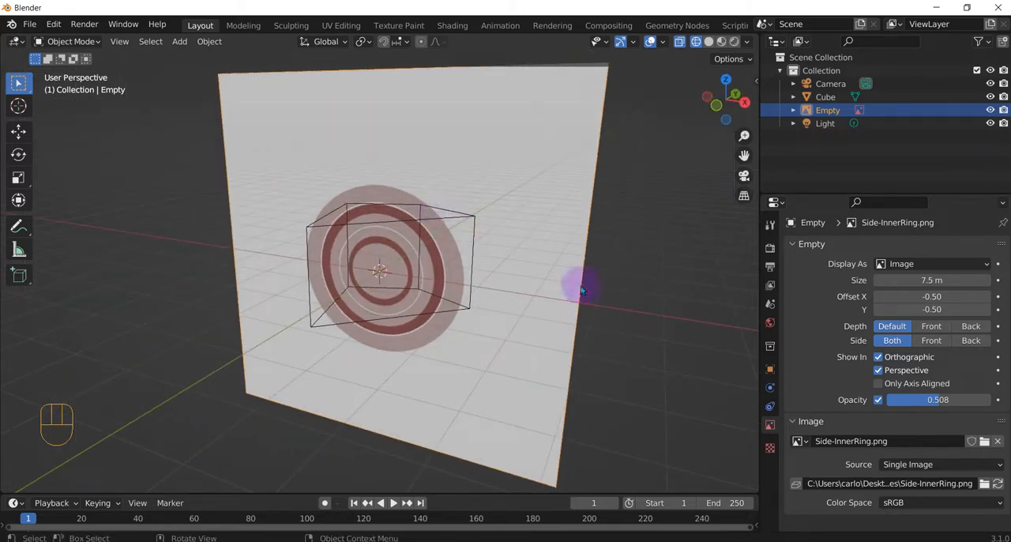